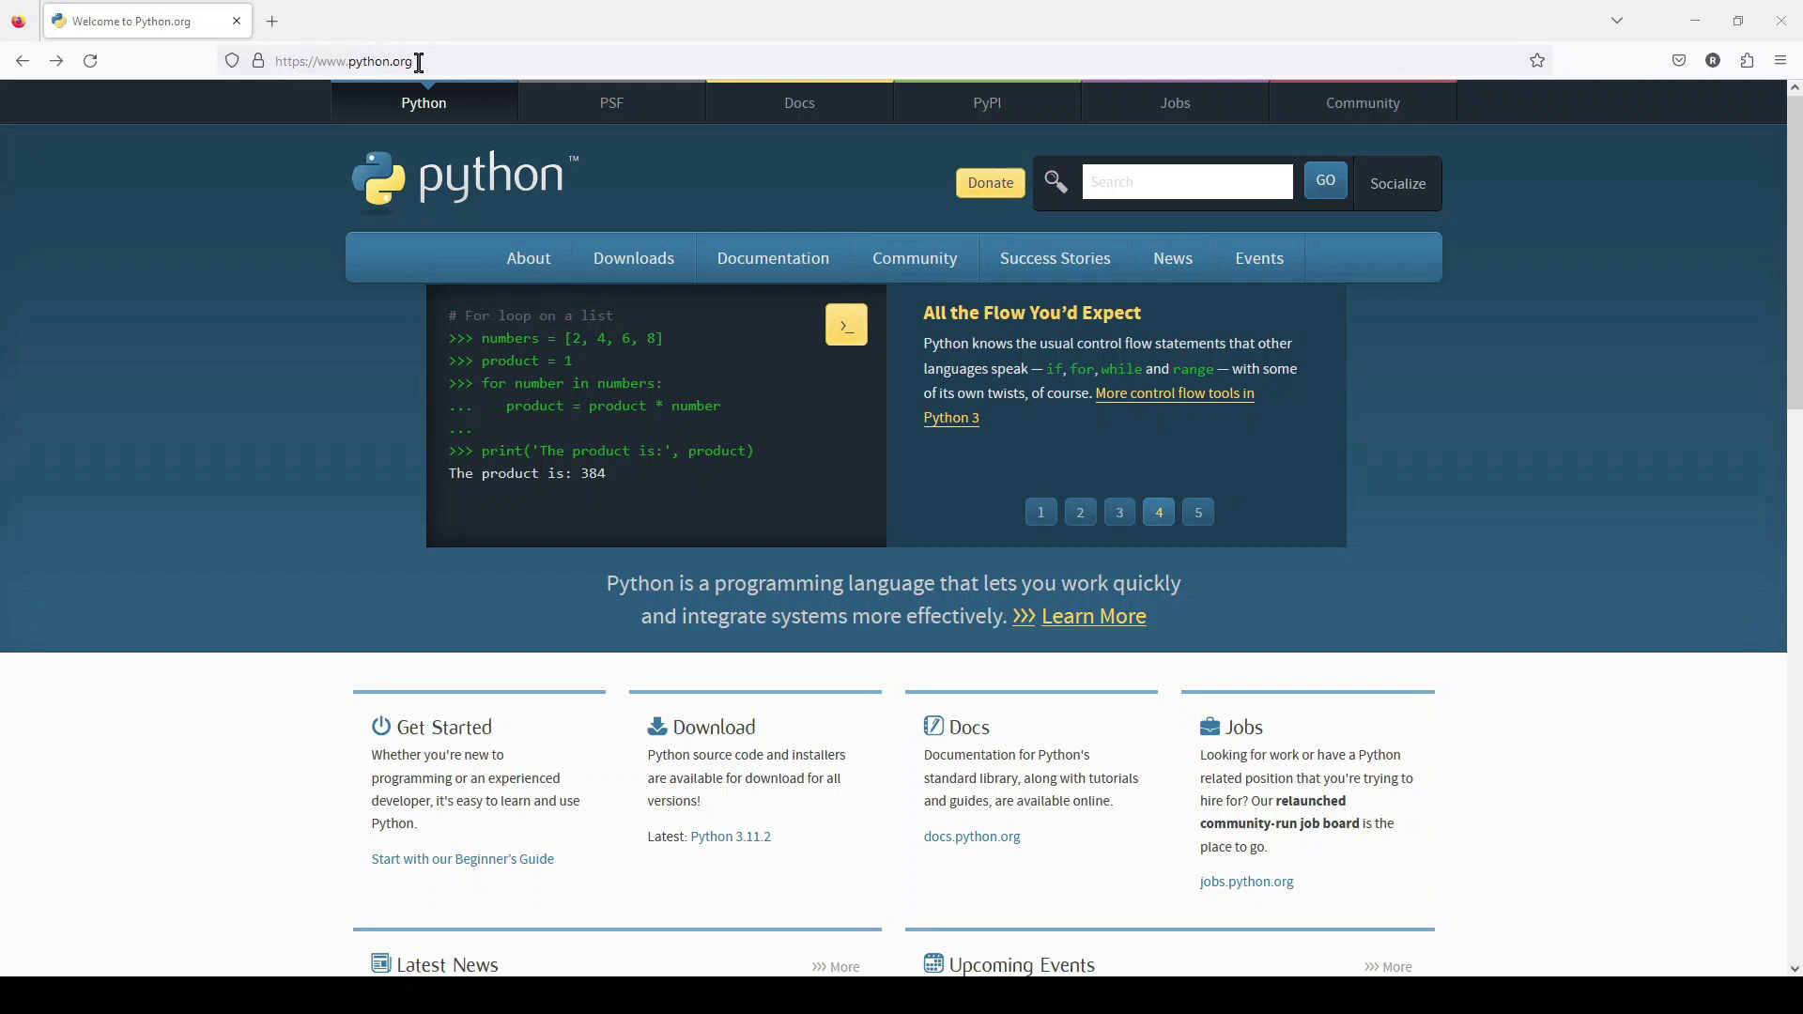
Step: Download the Python 3.10.10 64-bit Windows installer from Python.org and save it
{"action": "left_click", "coordinate": [637, 264]}
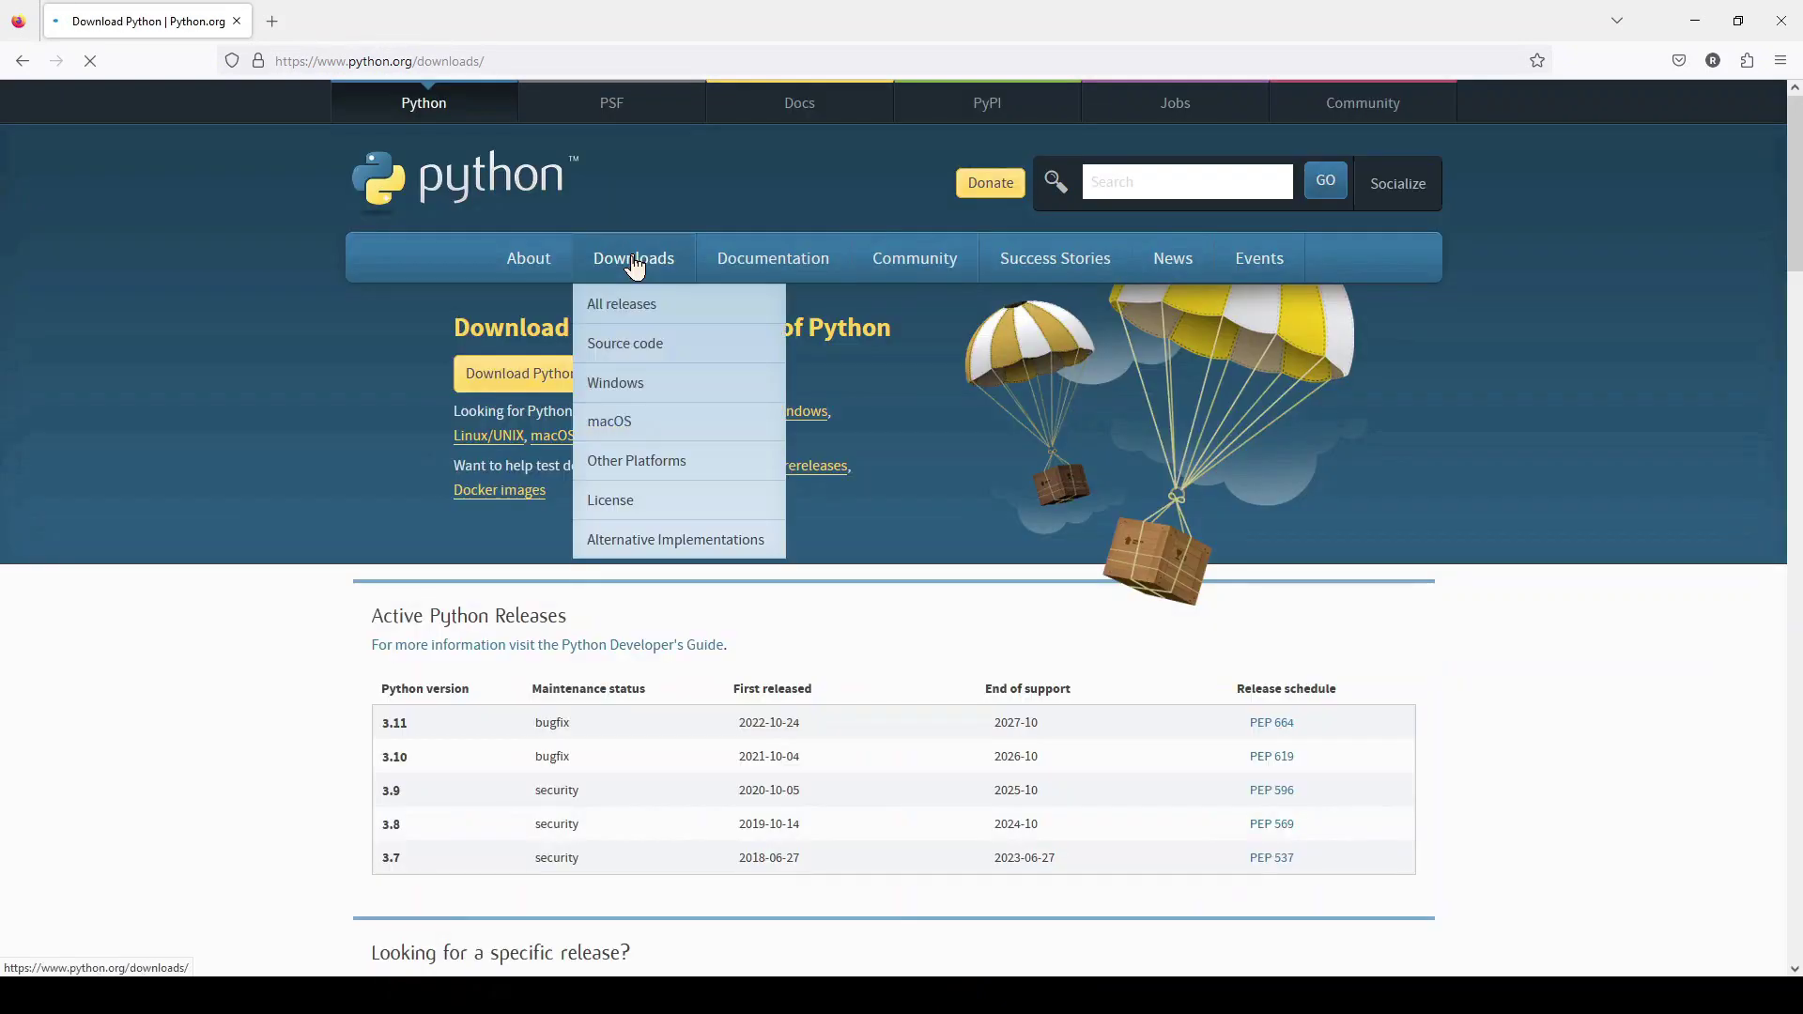
{"action": "left_click", "coordinate": [799, 412]}
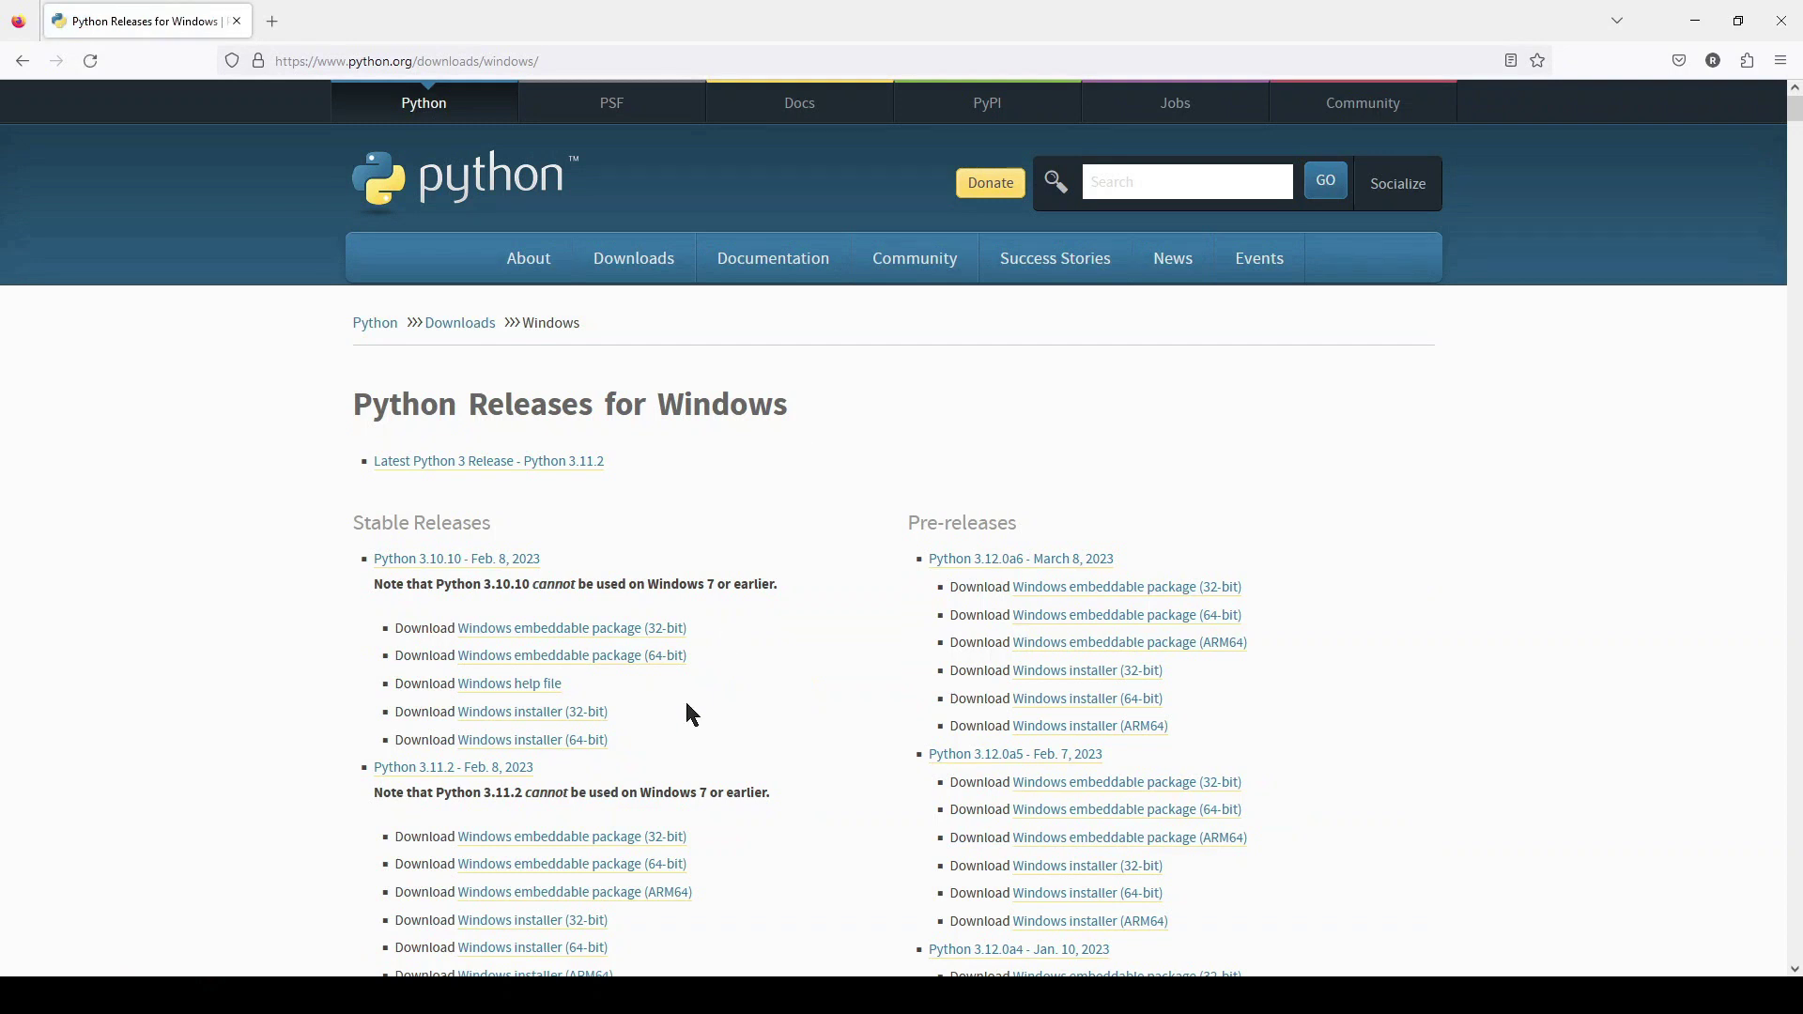
{"action": "left_click", "coordinate": [534, 743]}
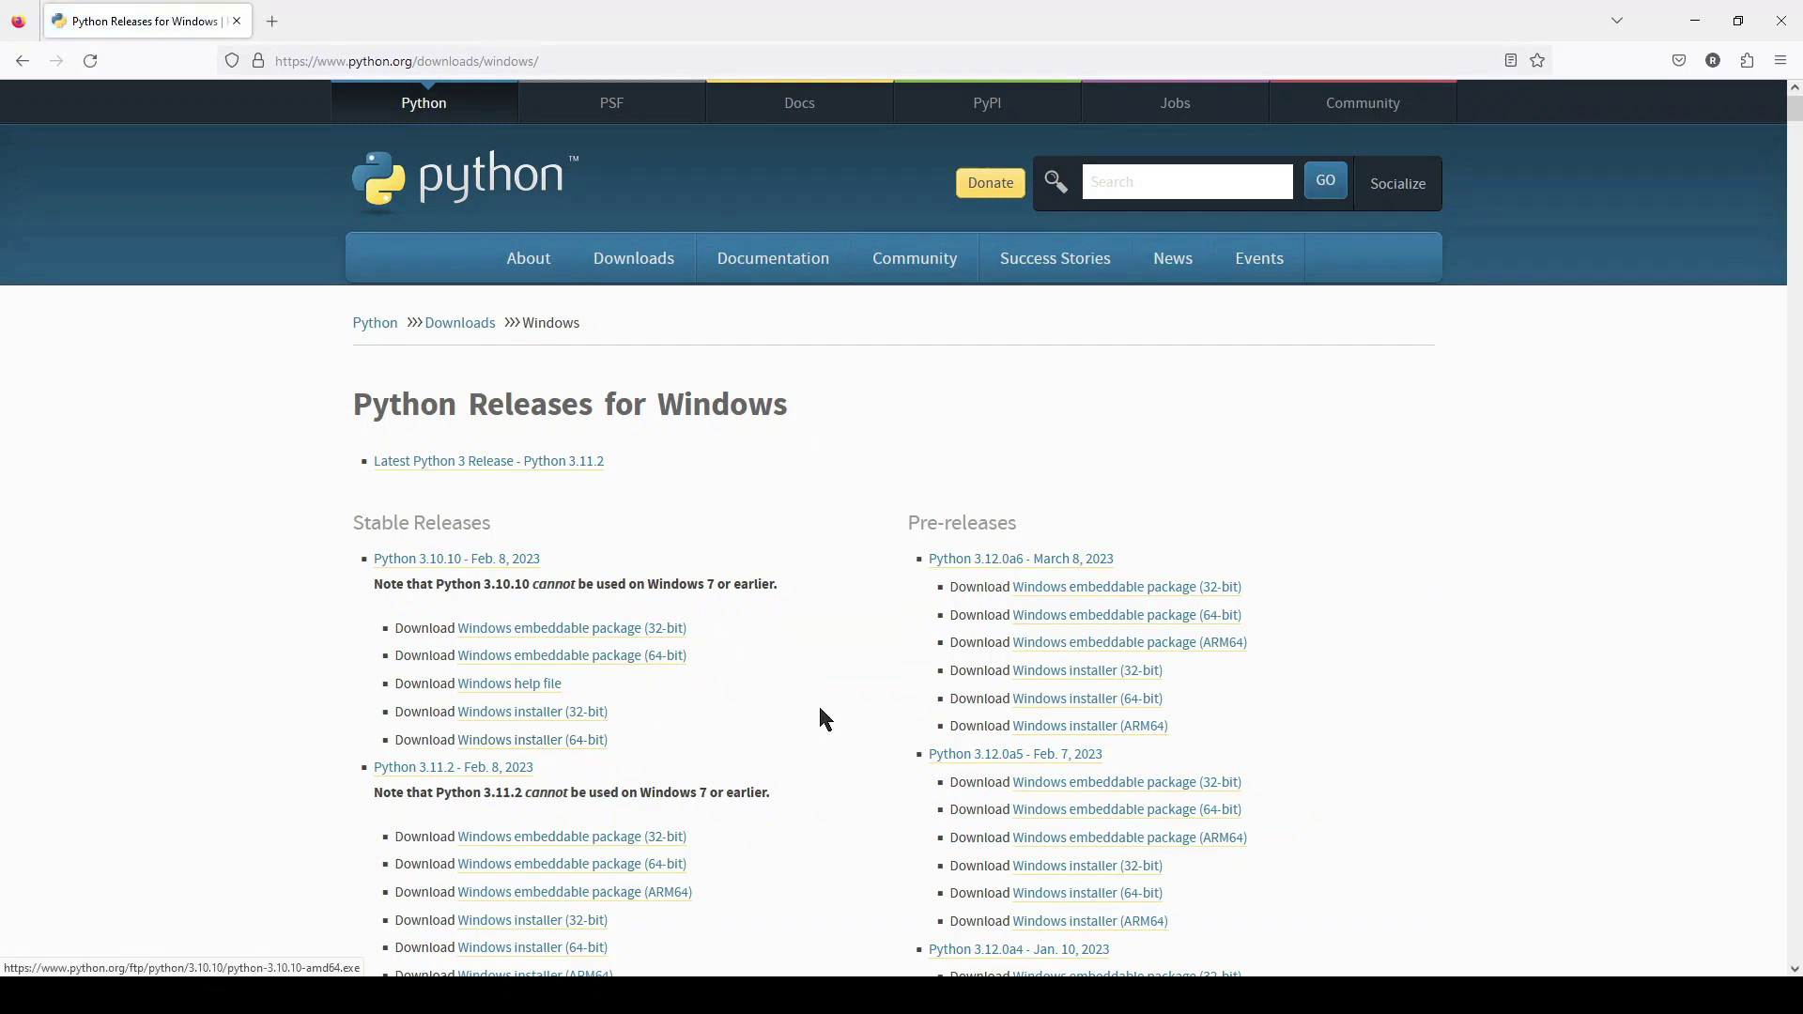
{"action": "left_click", "coordinate": [1205, 591]}
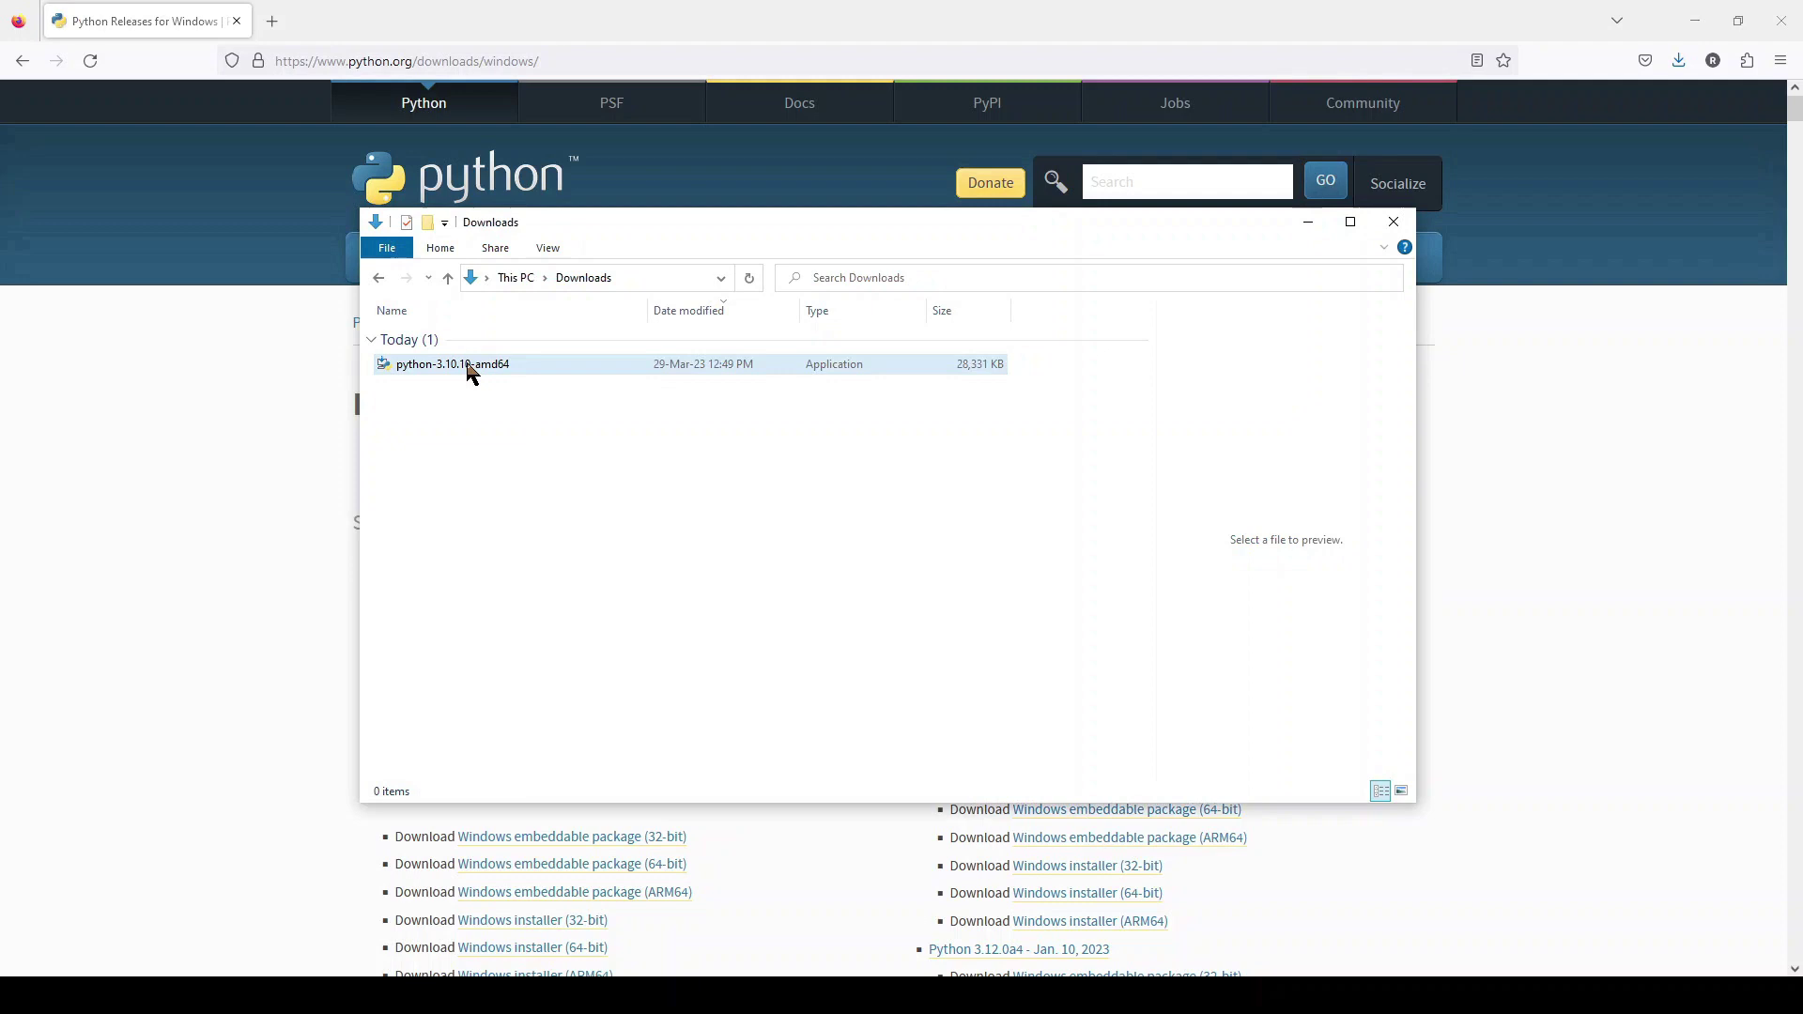
Step: Launch the Python 3.10.10 installer with 'Add python.exe to PATH' ticked and install it
{"action": "left_click", "coordinate": [468, 371]}
{"action": "double_click", "coordinate": [469, 370]}
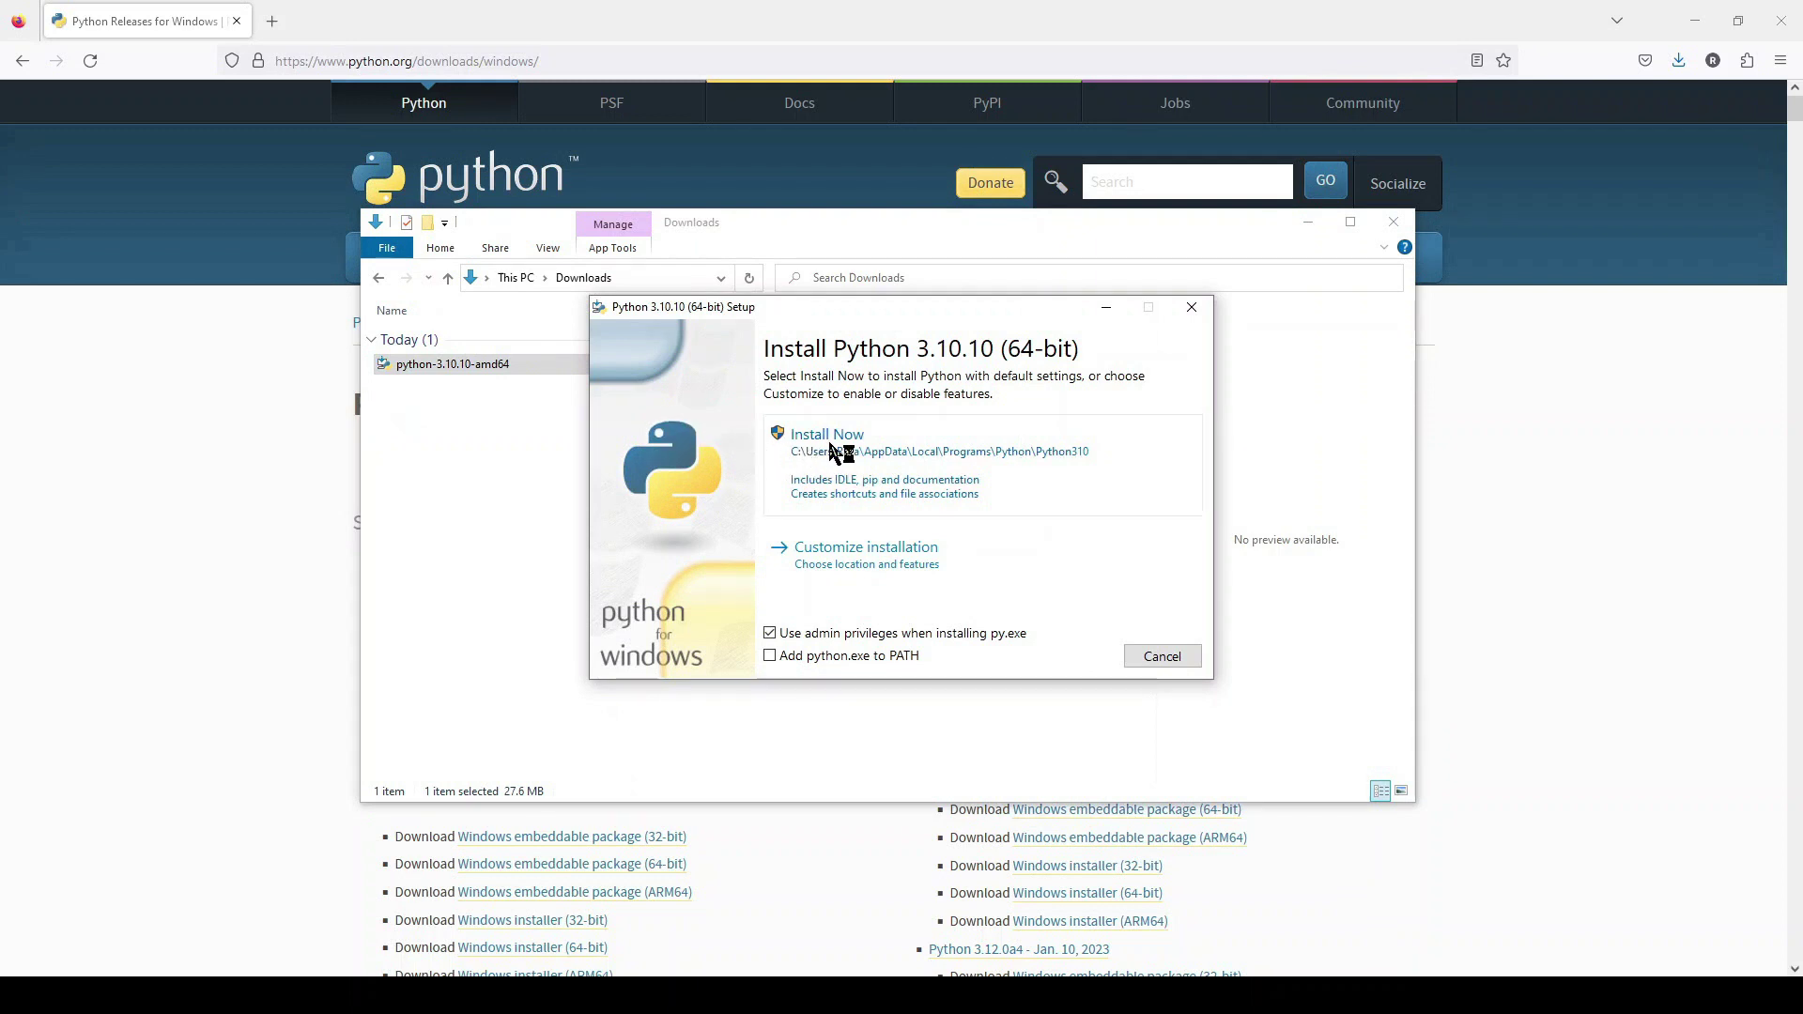
{"action": "left_click", "coordinate": [771, 658]}
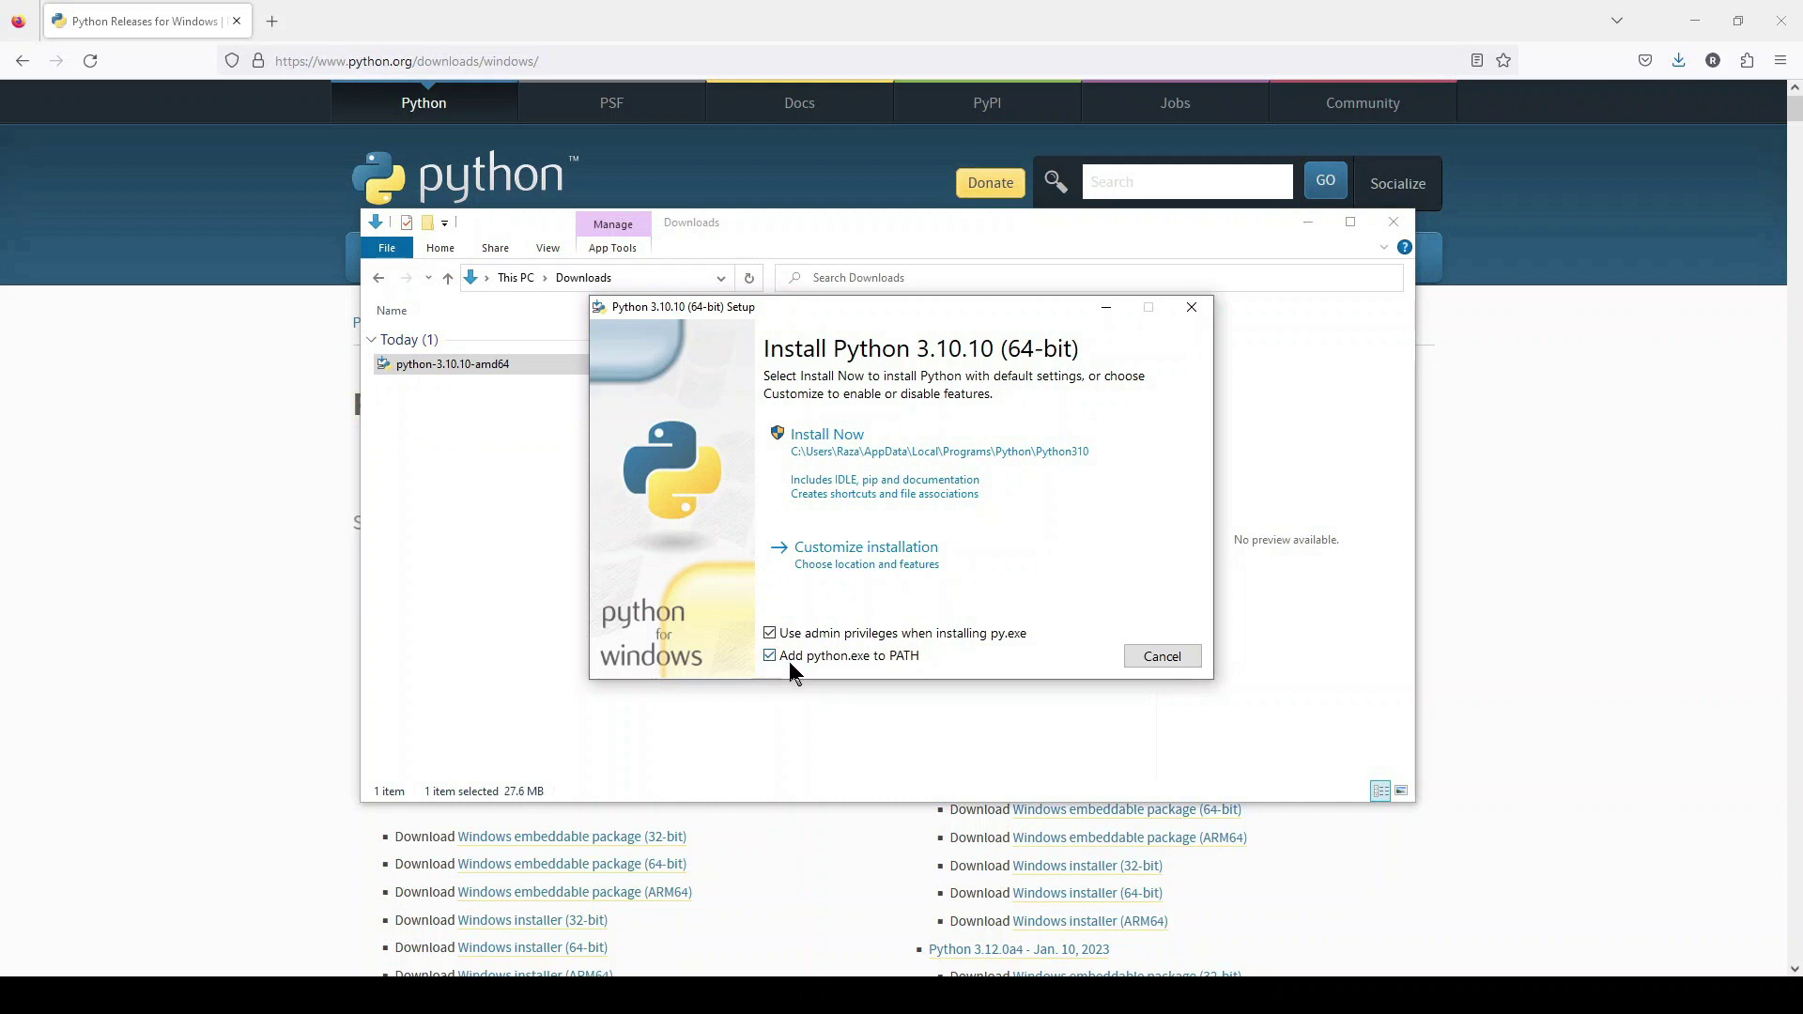
{"action": "left_click", "coordinate": [850, 453]}
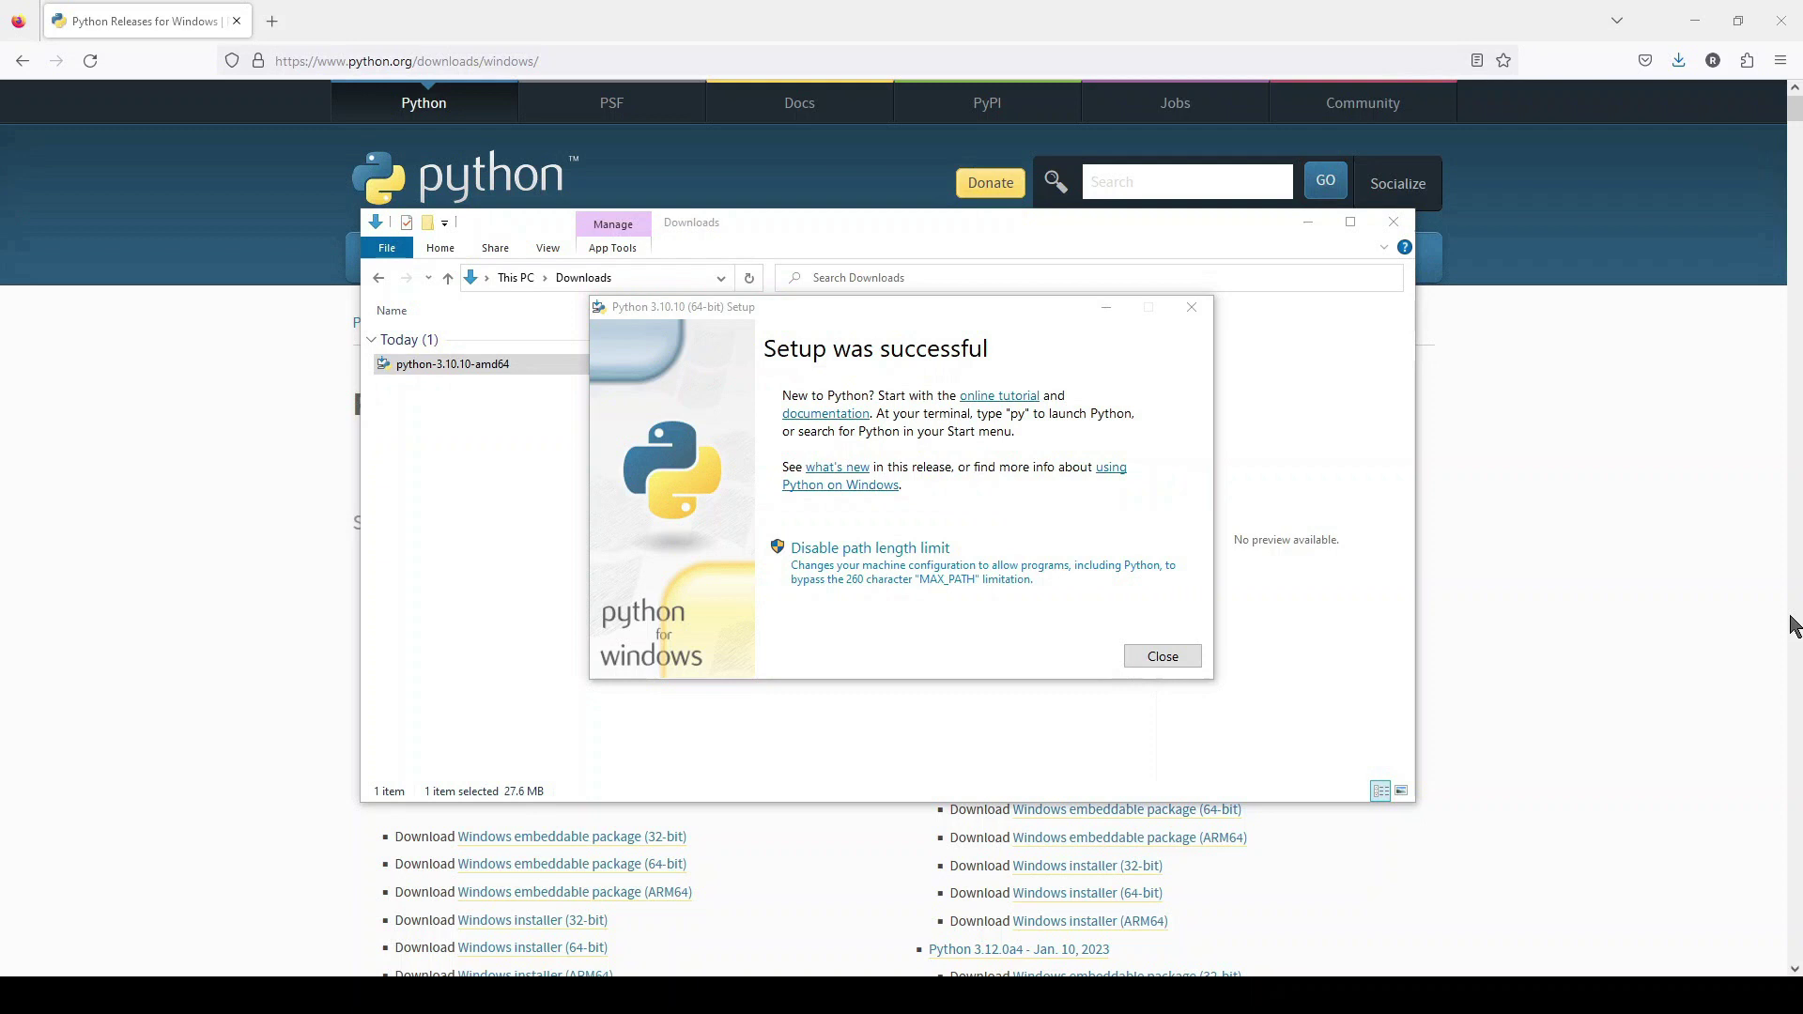
Step: Close the Python setup and Downloads folder, then run python in Command Prompt
{"action": "left_click", "coordinate": [1150, 659]}
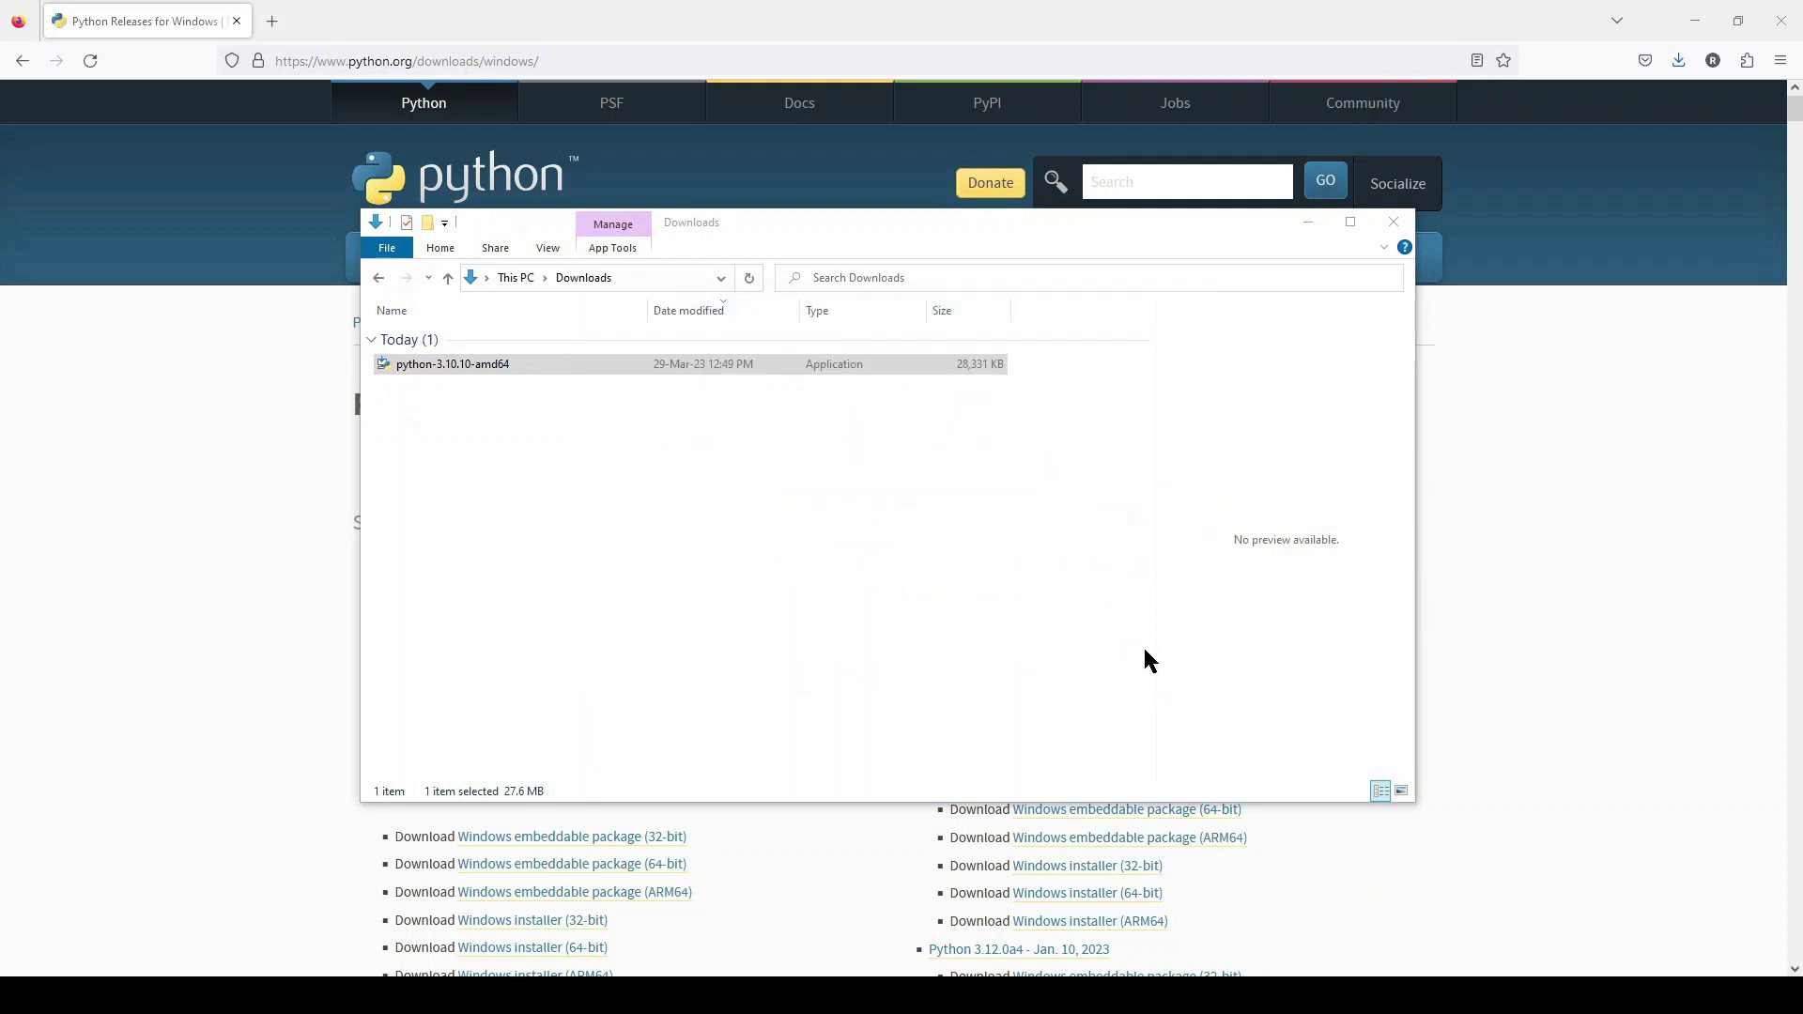
{"action": "left_click", "coordinate": [1394, 226]}
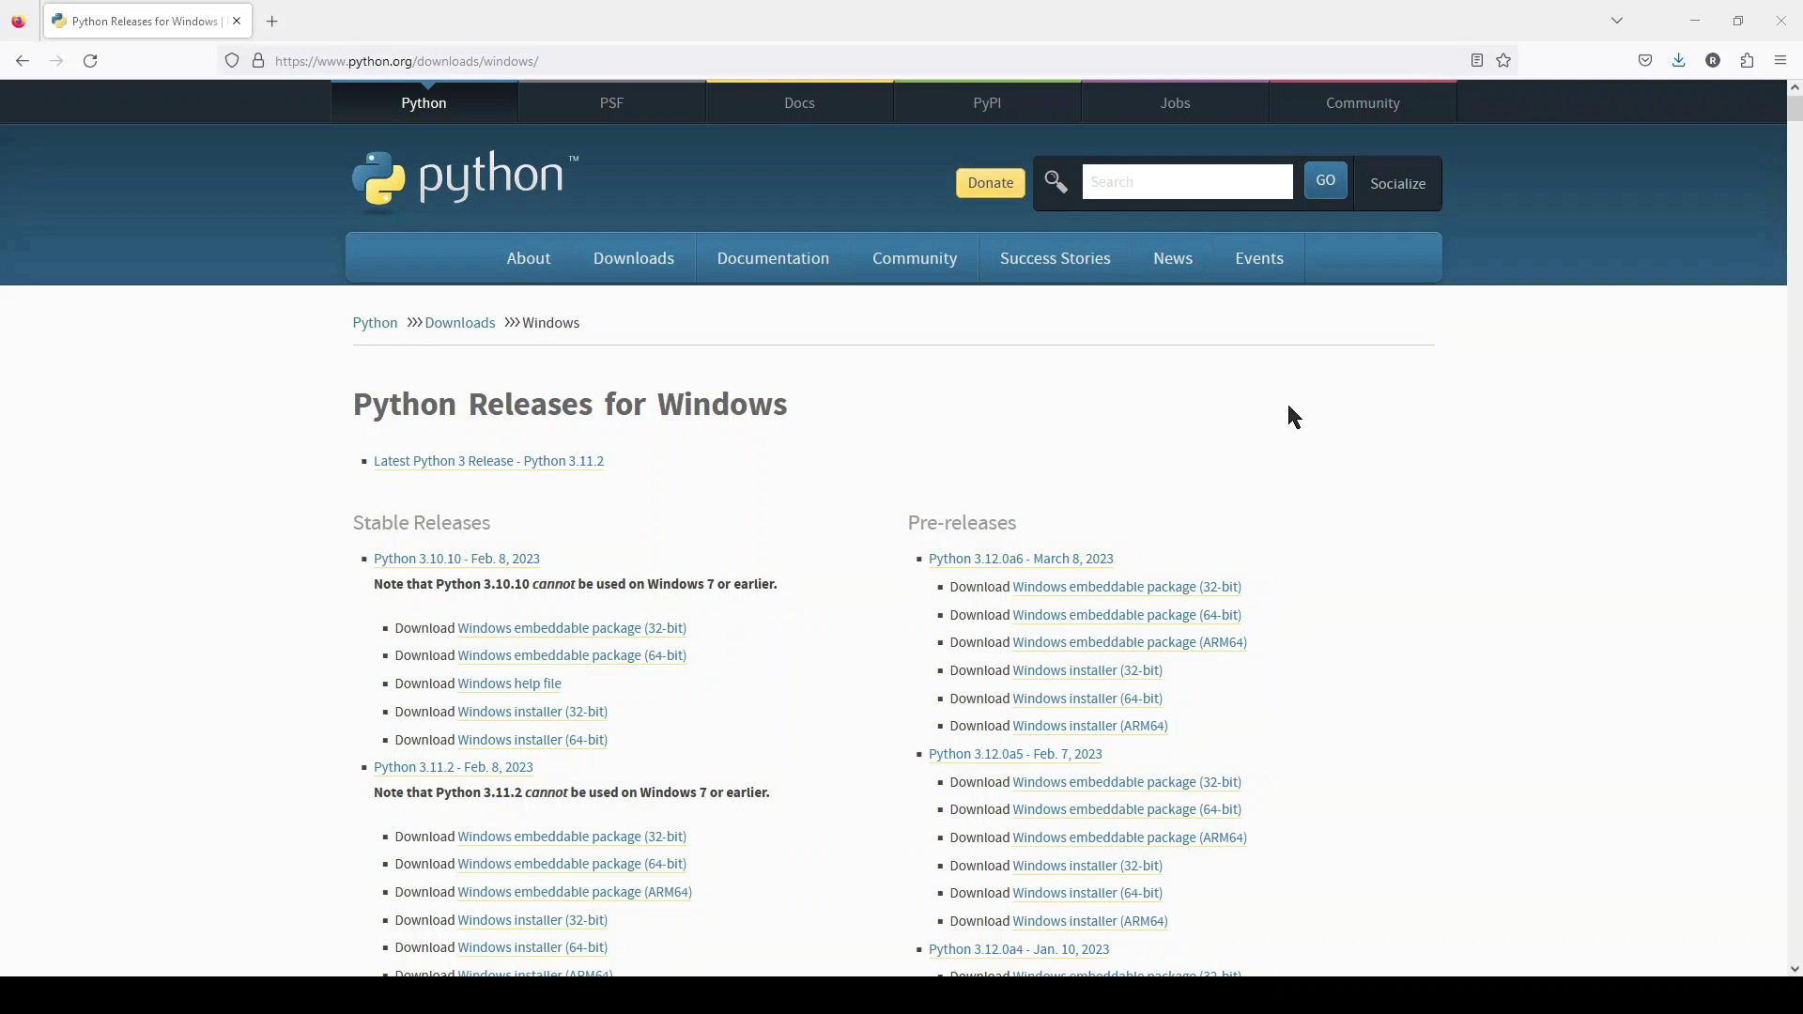
{"action": "type", "text": "p"}
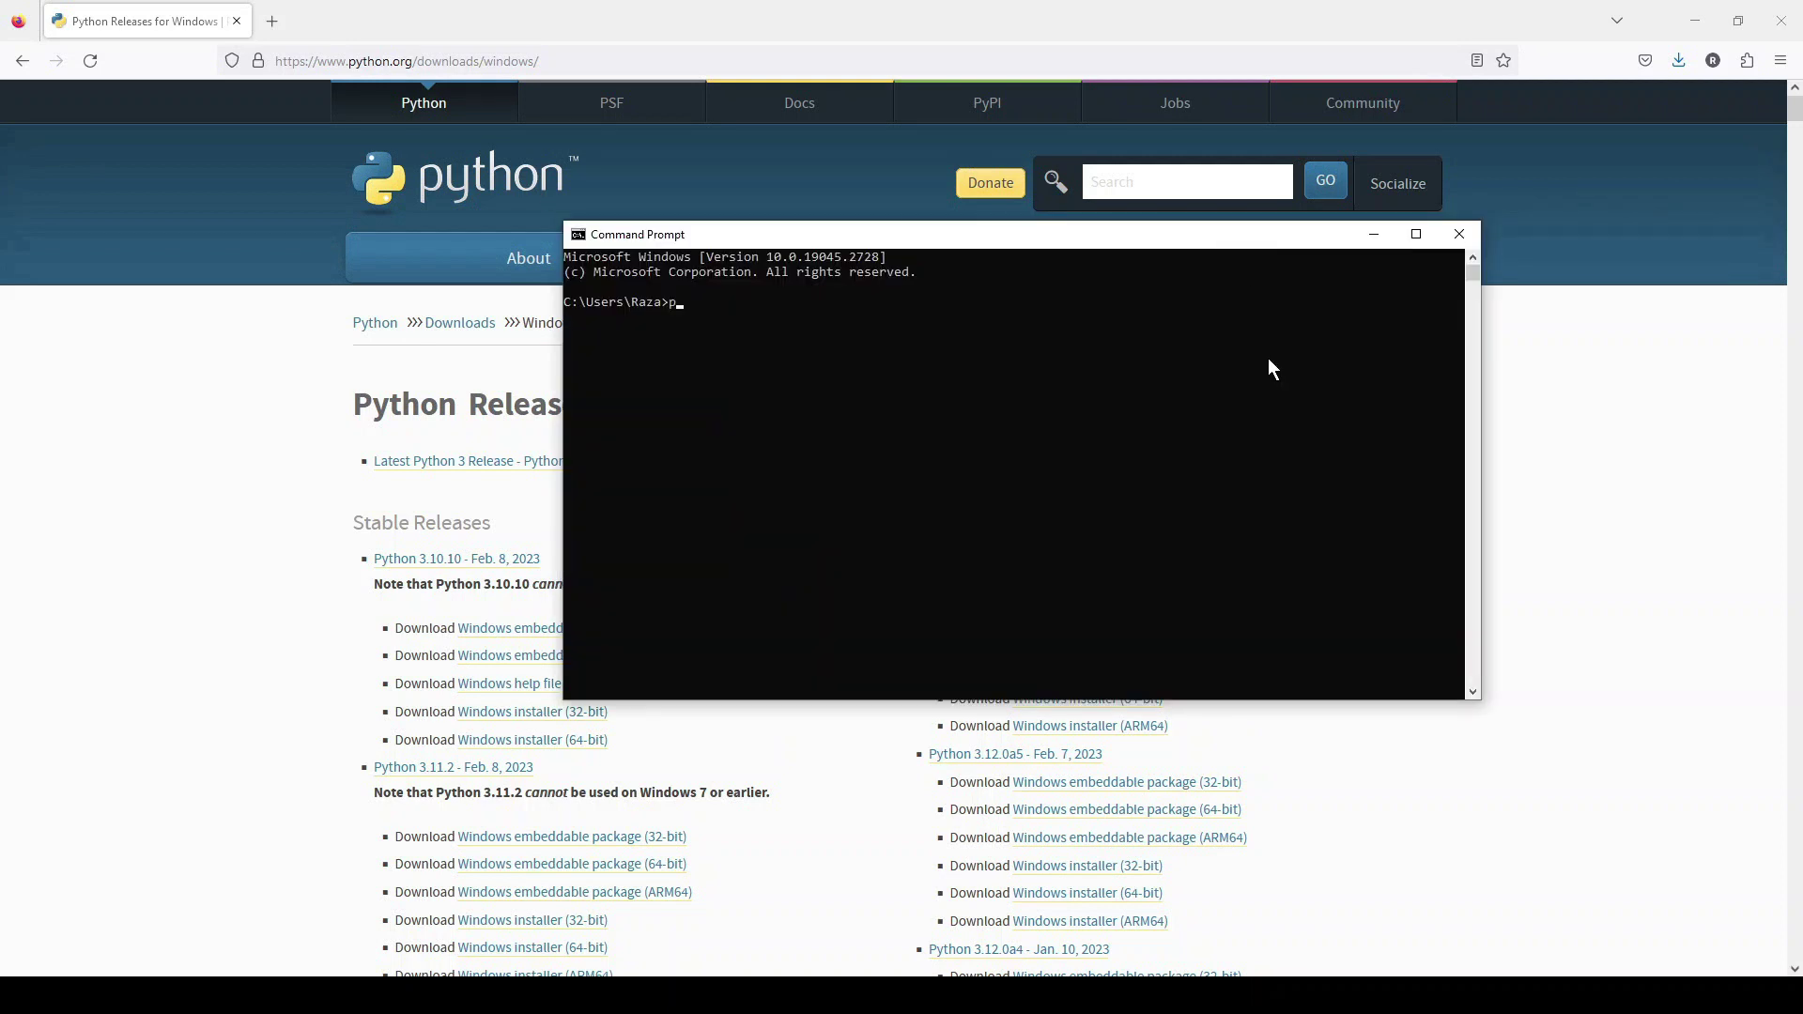
{"action": "type", "text": "ython"}
{"action": "key", "text": "Return"}
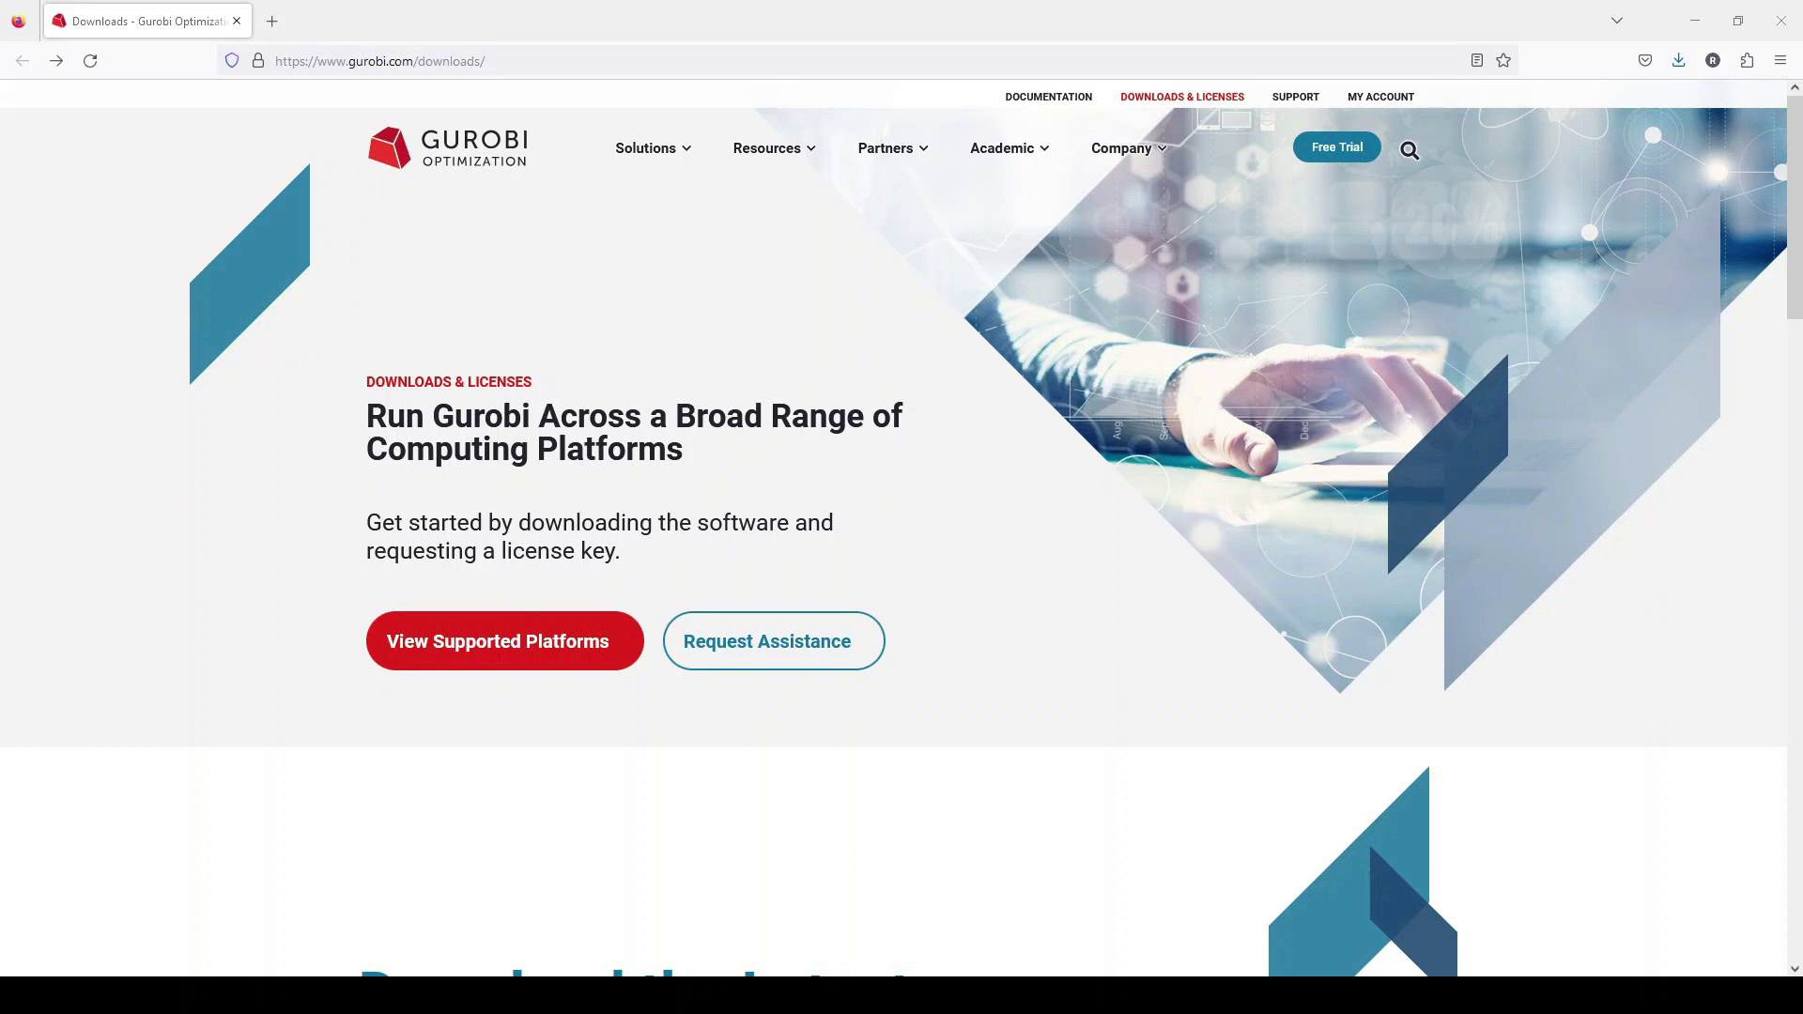
Step: Reload the Gurobi downloads page and save the Gurobi-10.0.1-win64.msi installer to Downloads
{"action": "key", "text": "F5"}
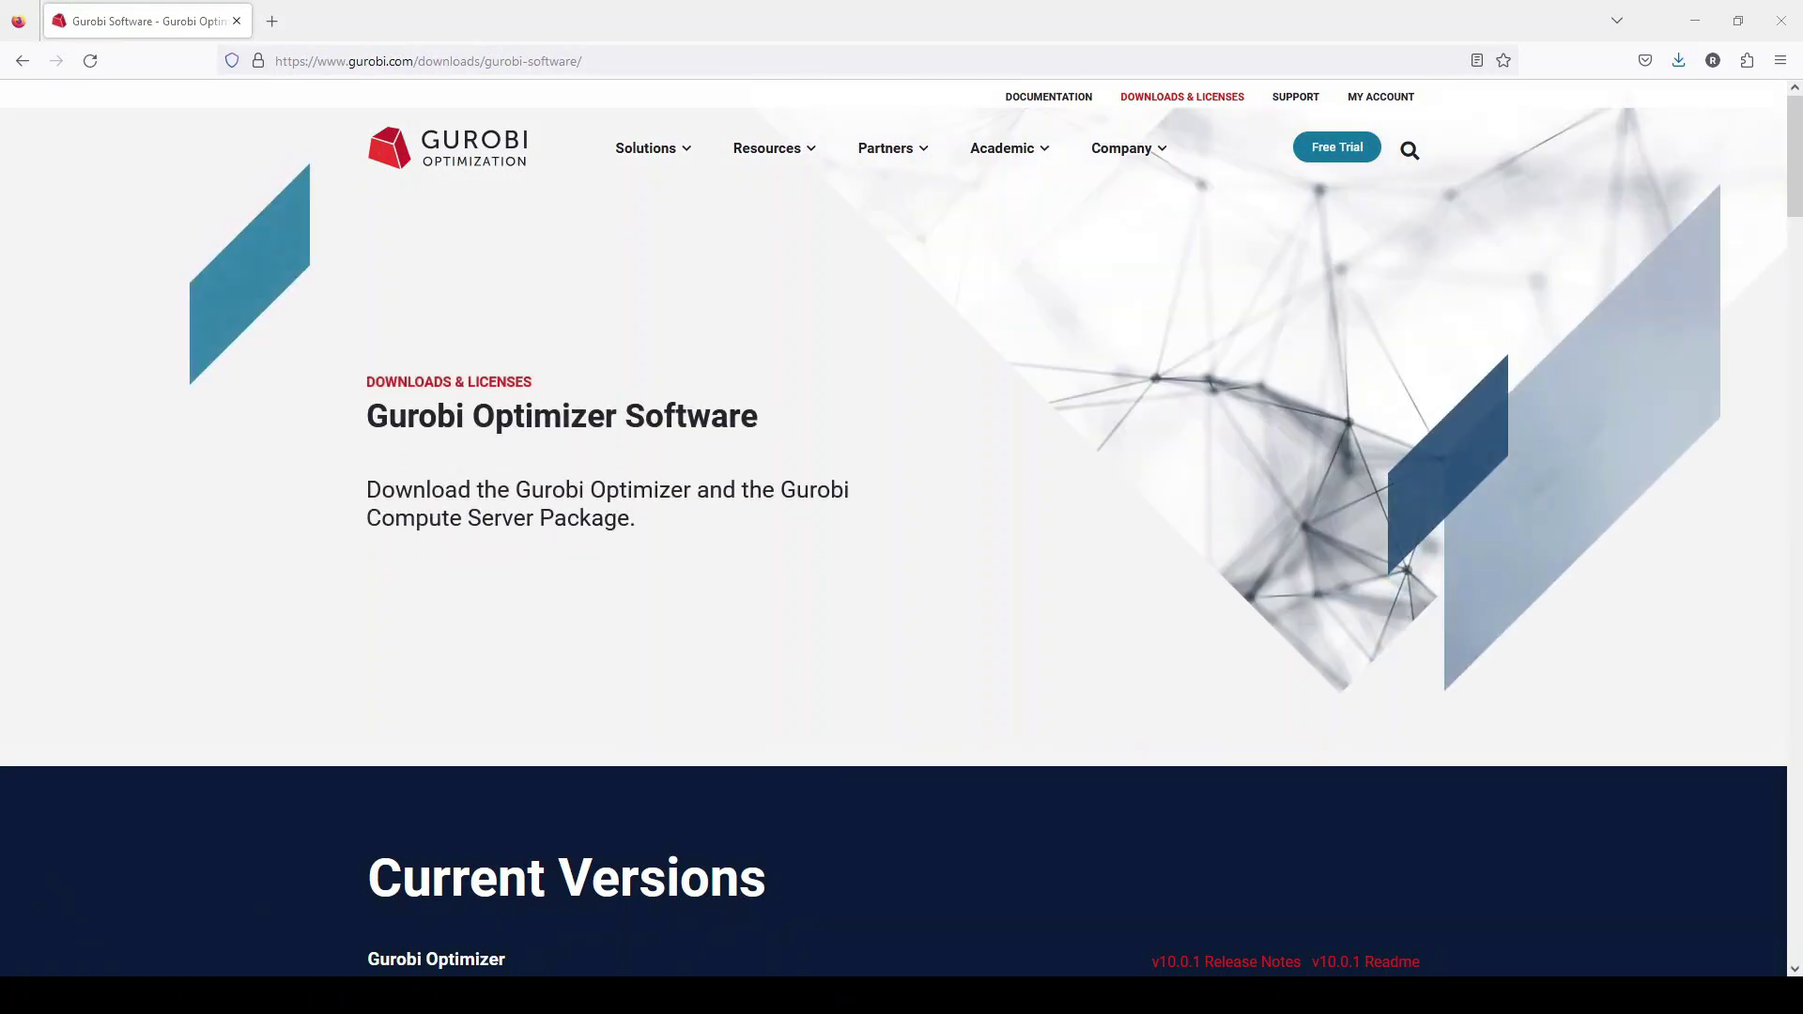
{"action": "scroll", "coordinate": [1255, 390], "scroll_direction": "down", "scroll_amount": 5}
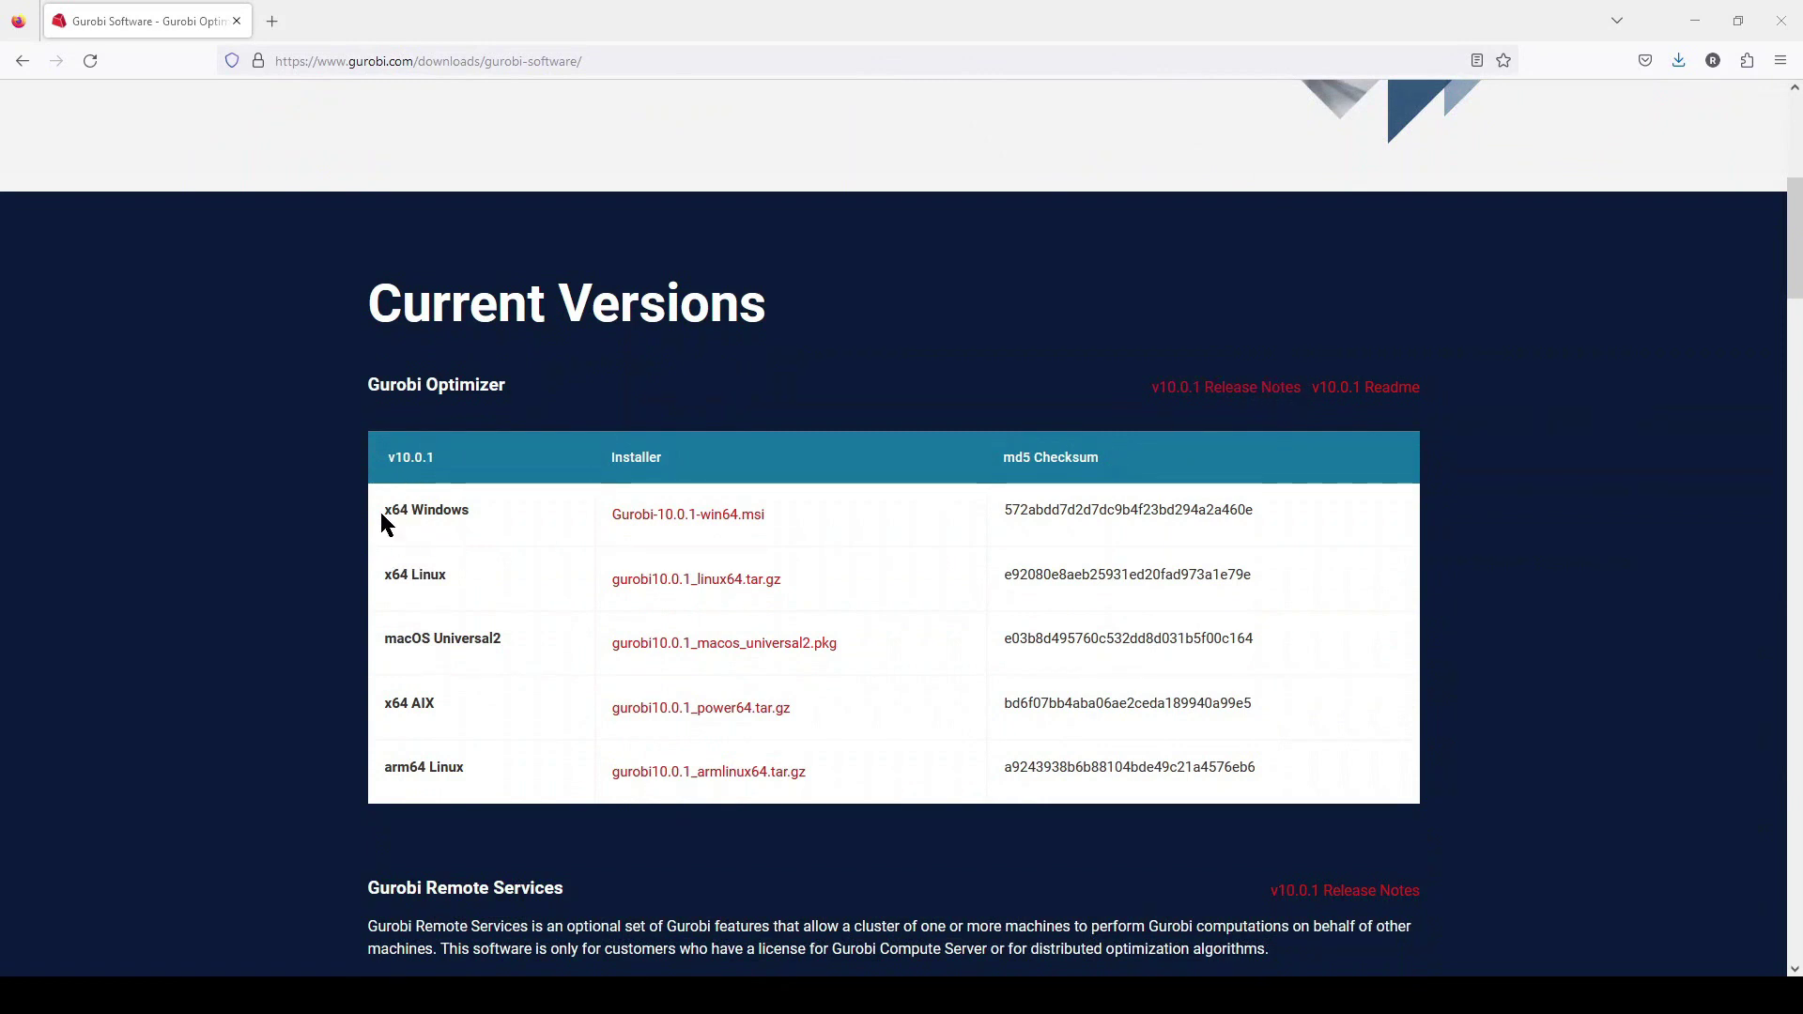
{"action": "left_click", "coordinate": [670, 522]}
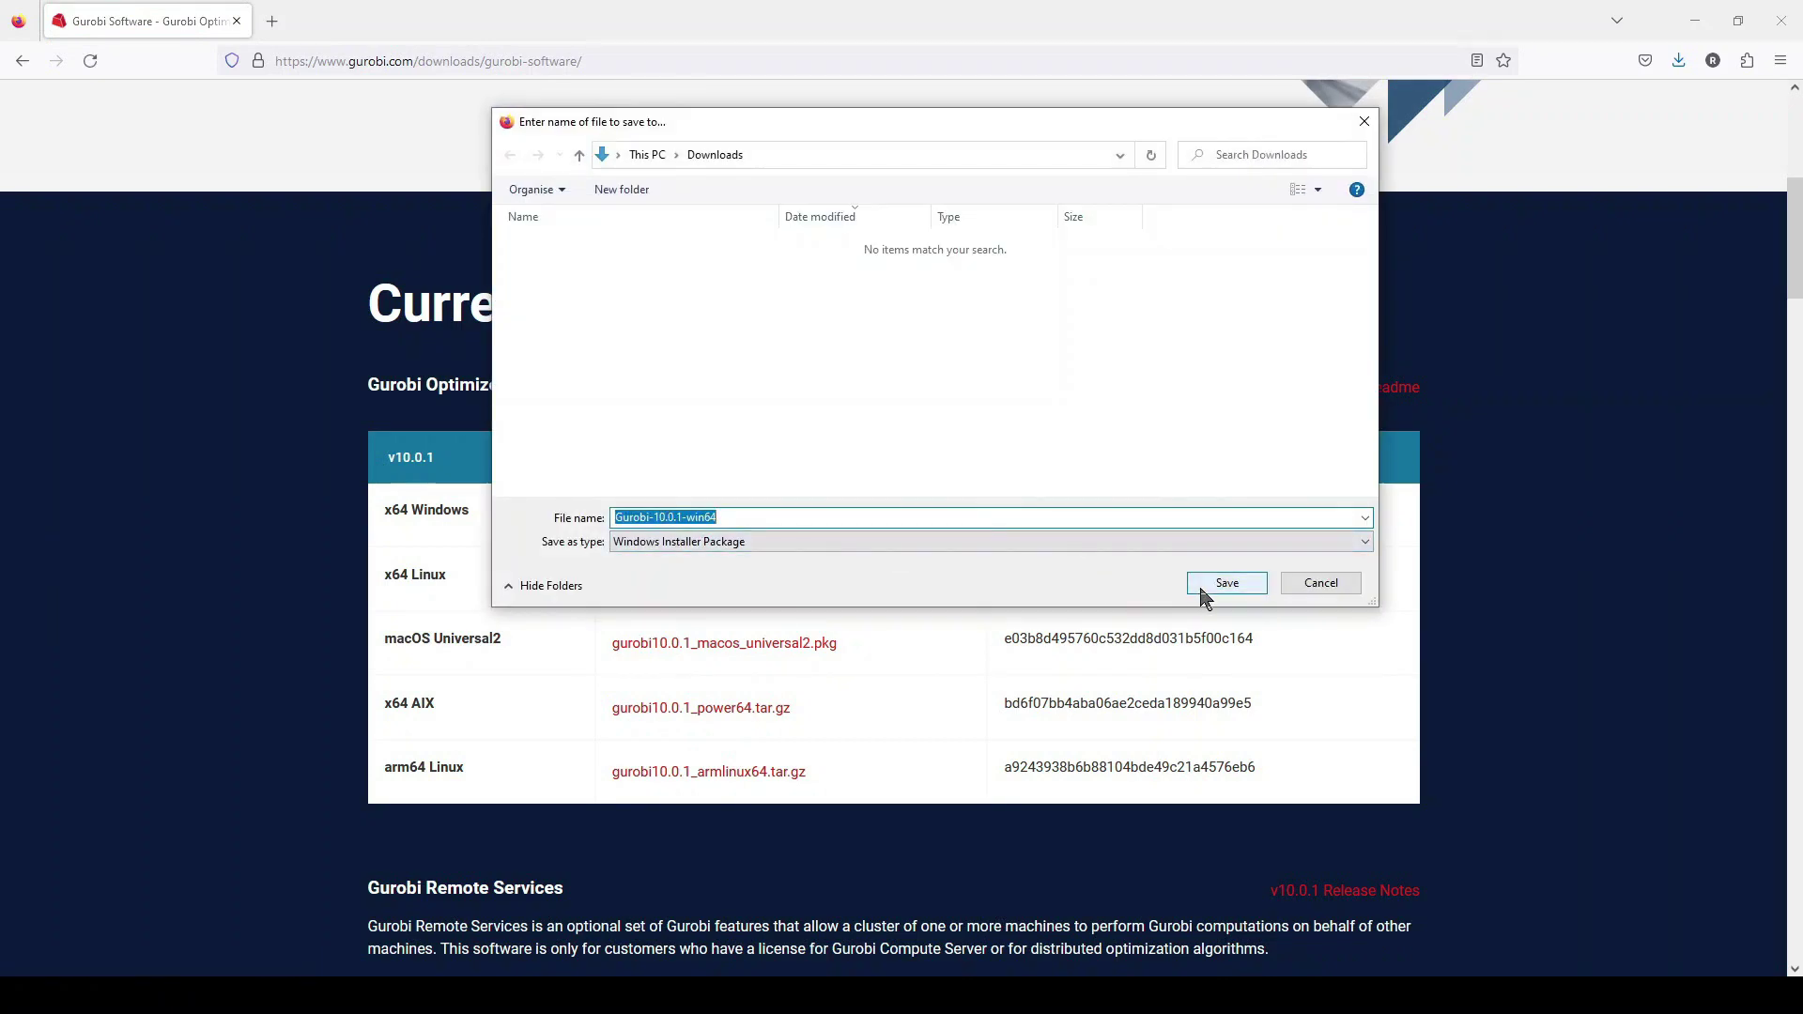
{"action": "left_click", "coordinate": [1205, 589]}
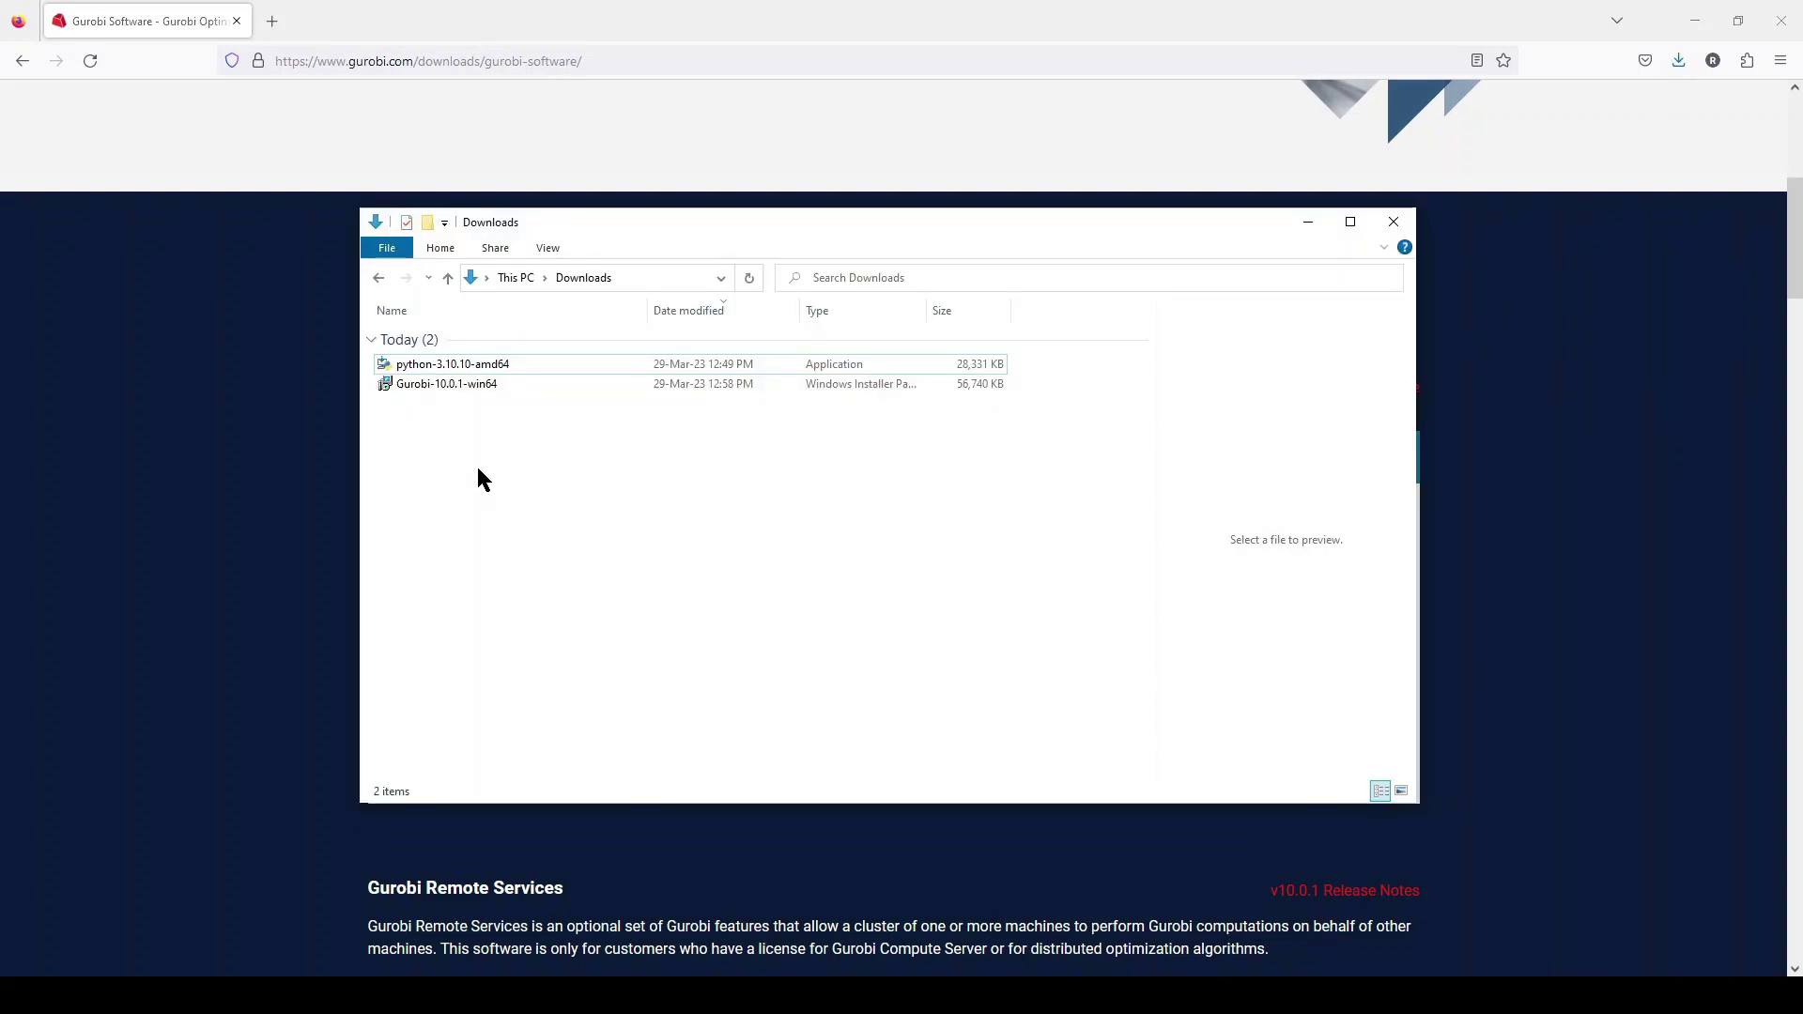
Step: Run the Gurobi 10.0.1 setup, accepting the license and the default C:\gurobi1001\ folder
{"action": "double_click", "coordinate": [441, 389]}
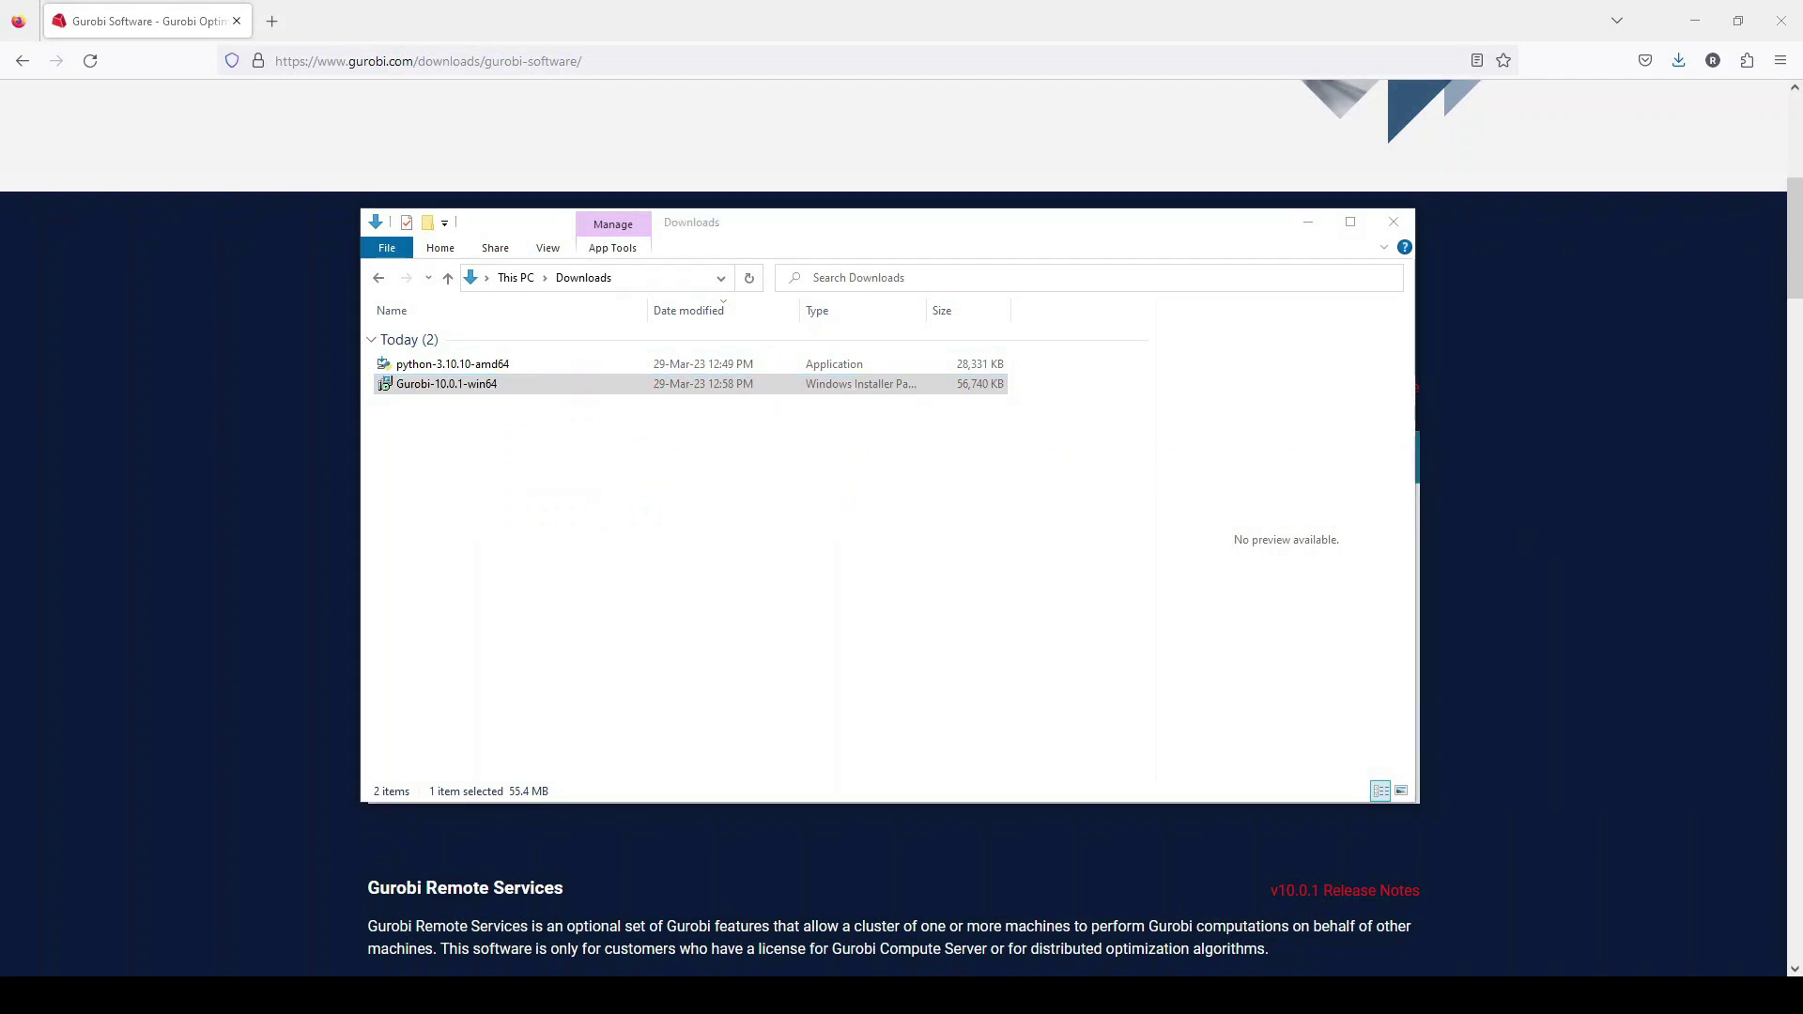
{"action": "left_click_drag", "start_coordinate": [1447, 345], "coordinate": [891, 311]}
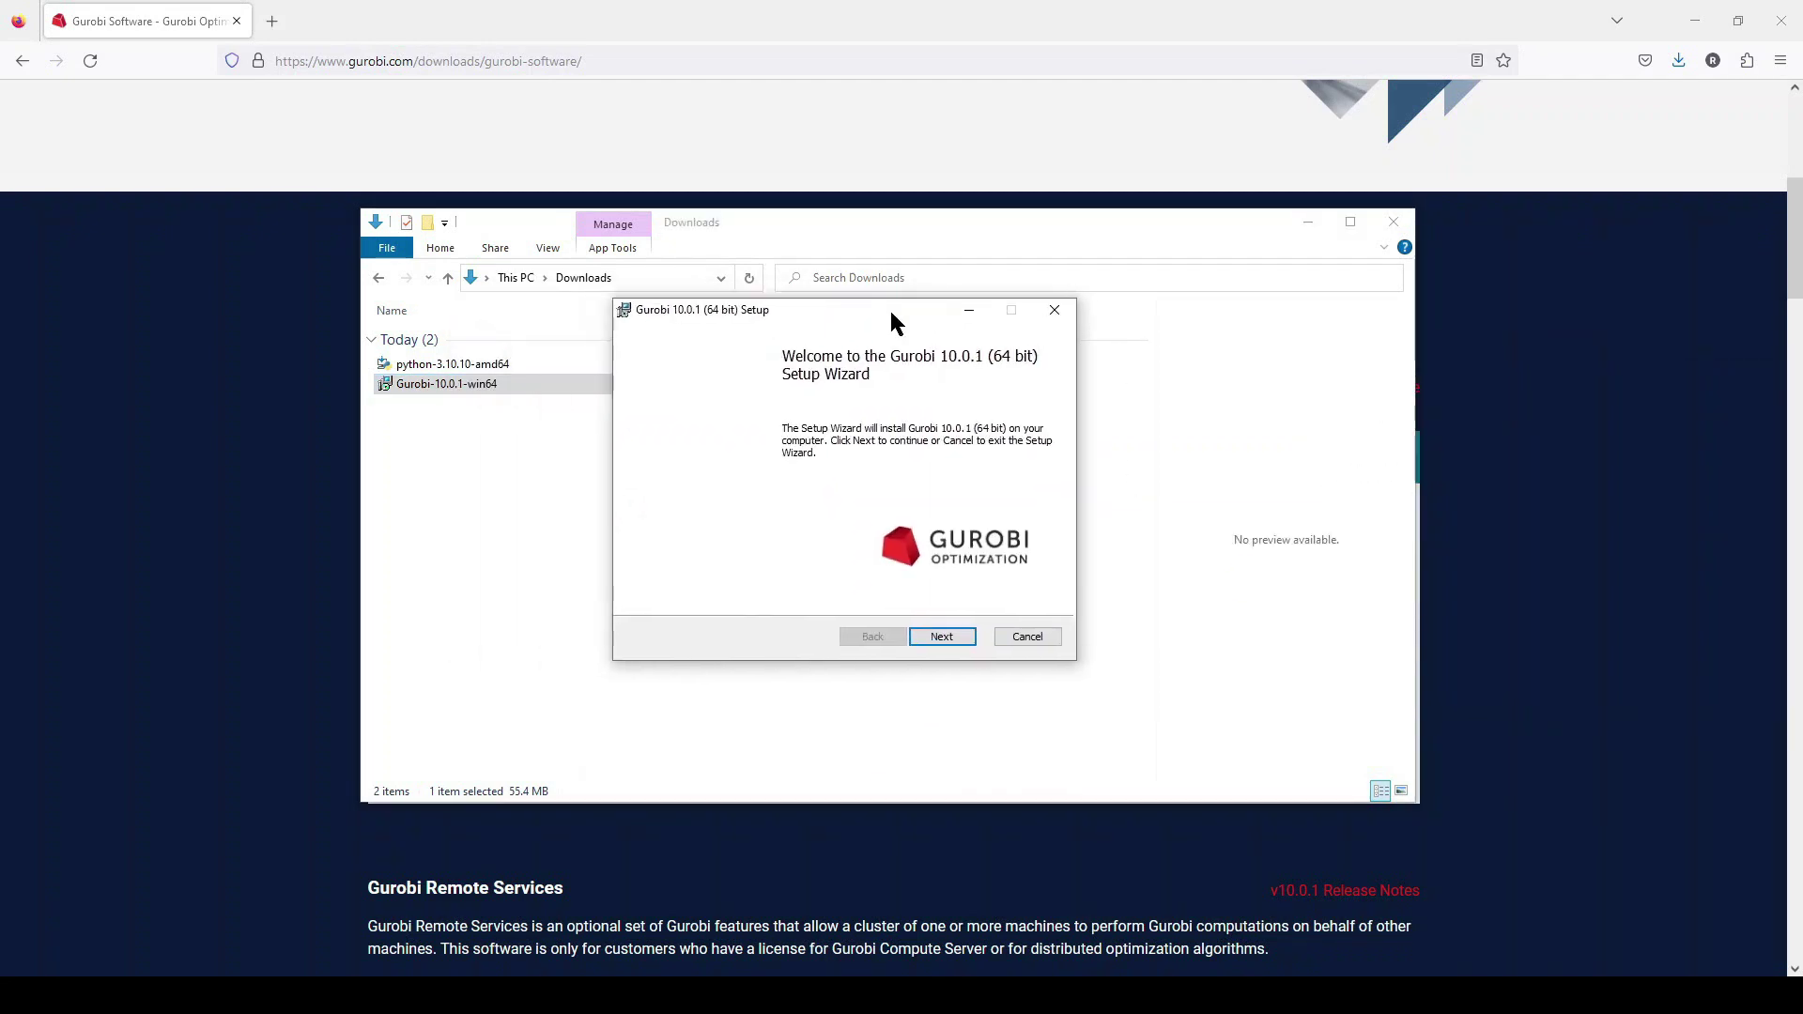
{"action": "left_click", "coordinate": [947, 637]}
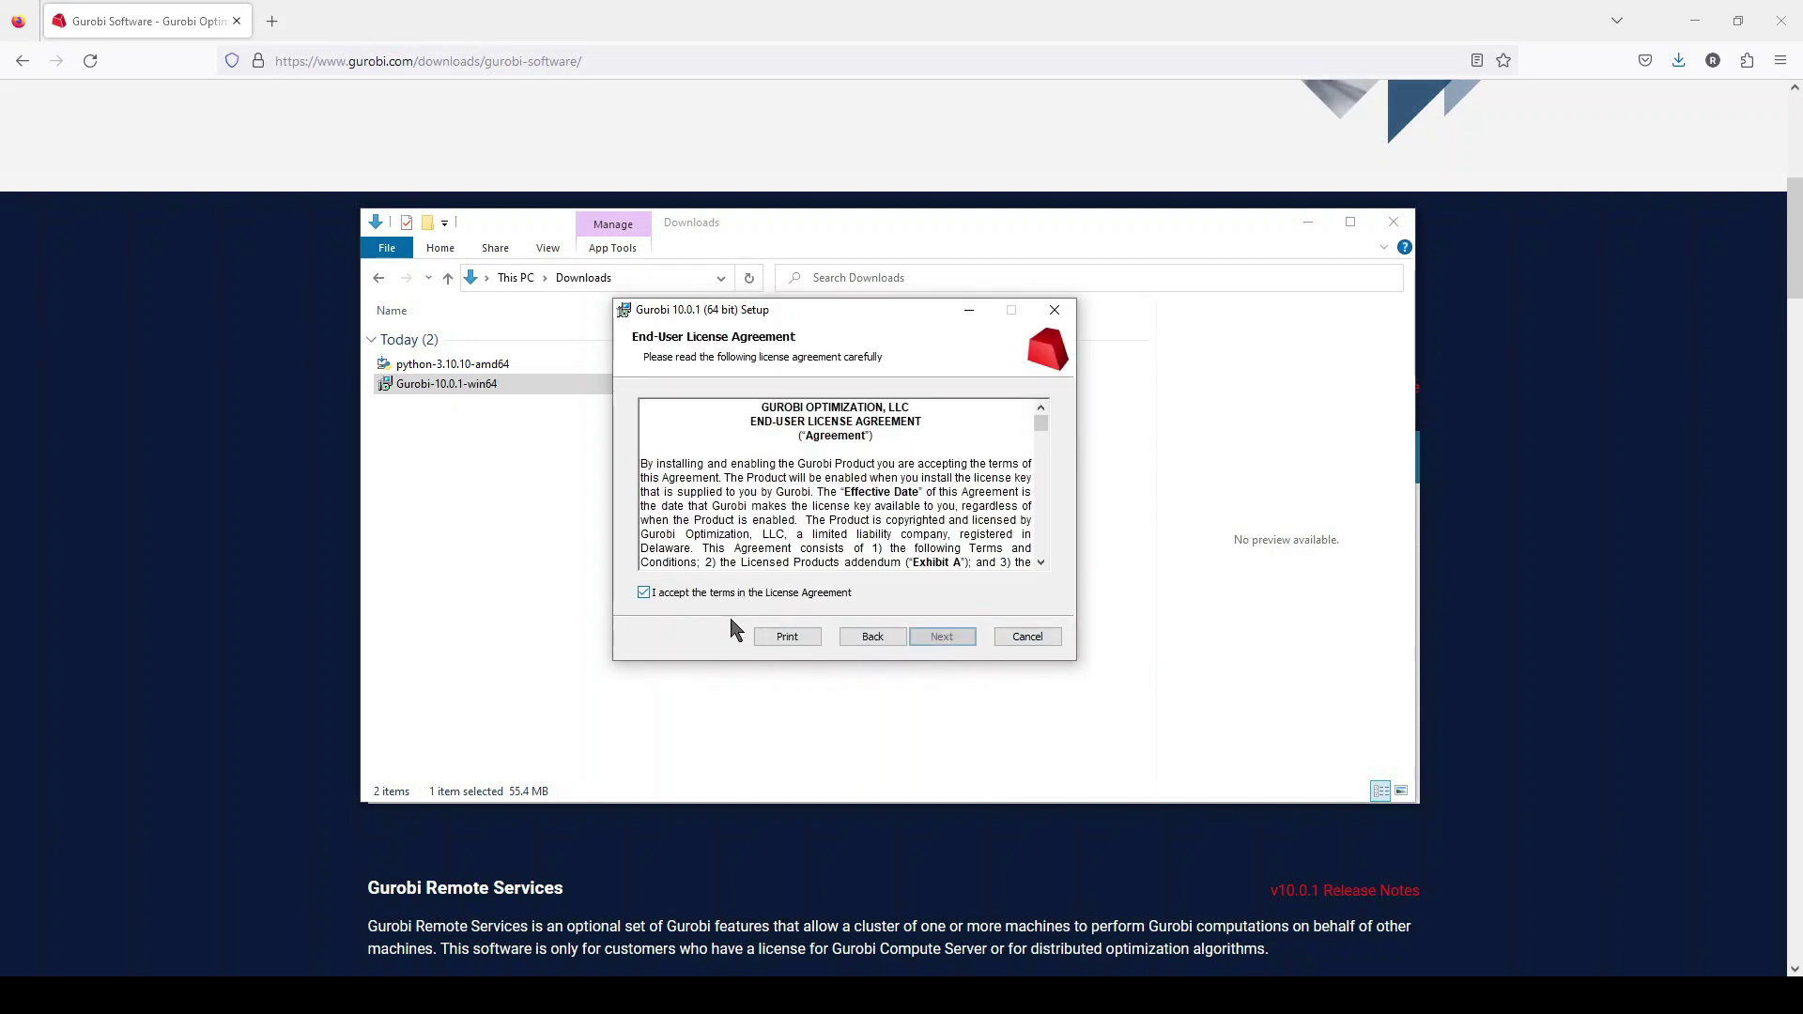
{"action": "left_click", "coordinate": [936, 637]}
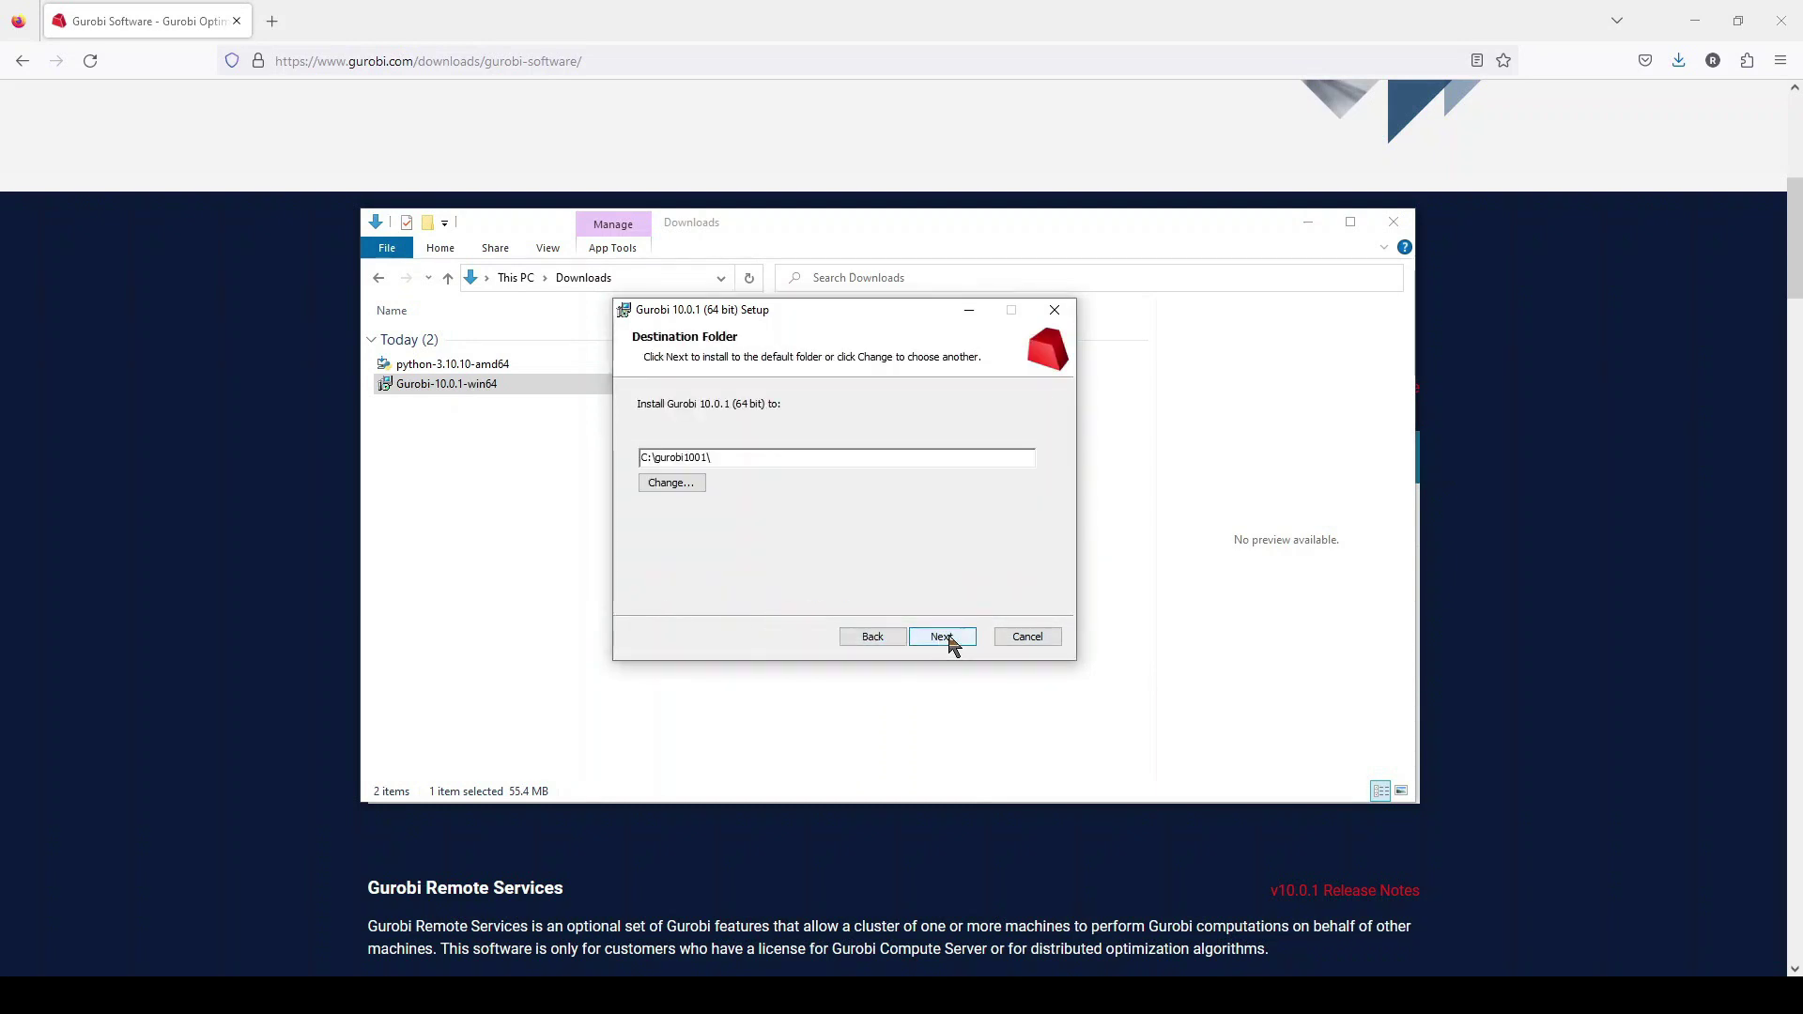
{"action": "left_click", "coordinate": [943, 637]}
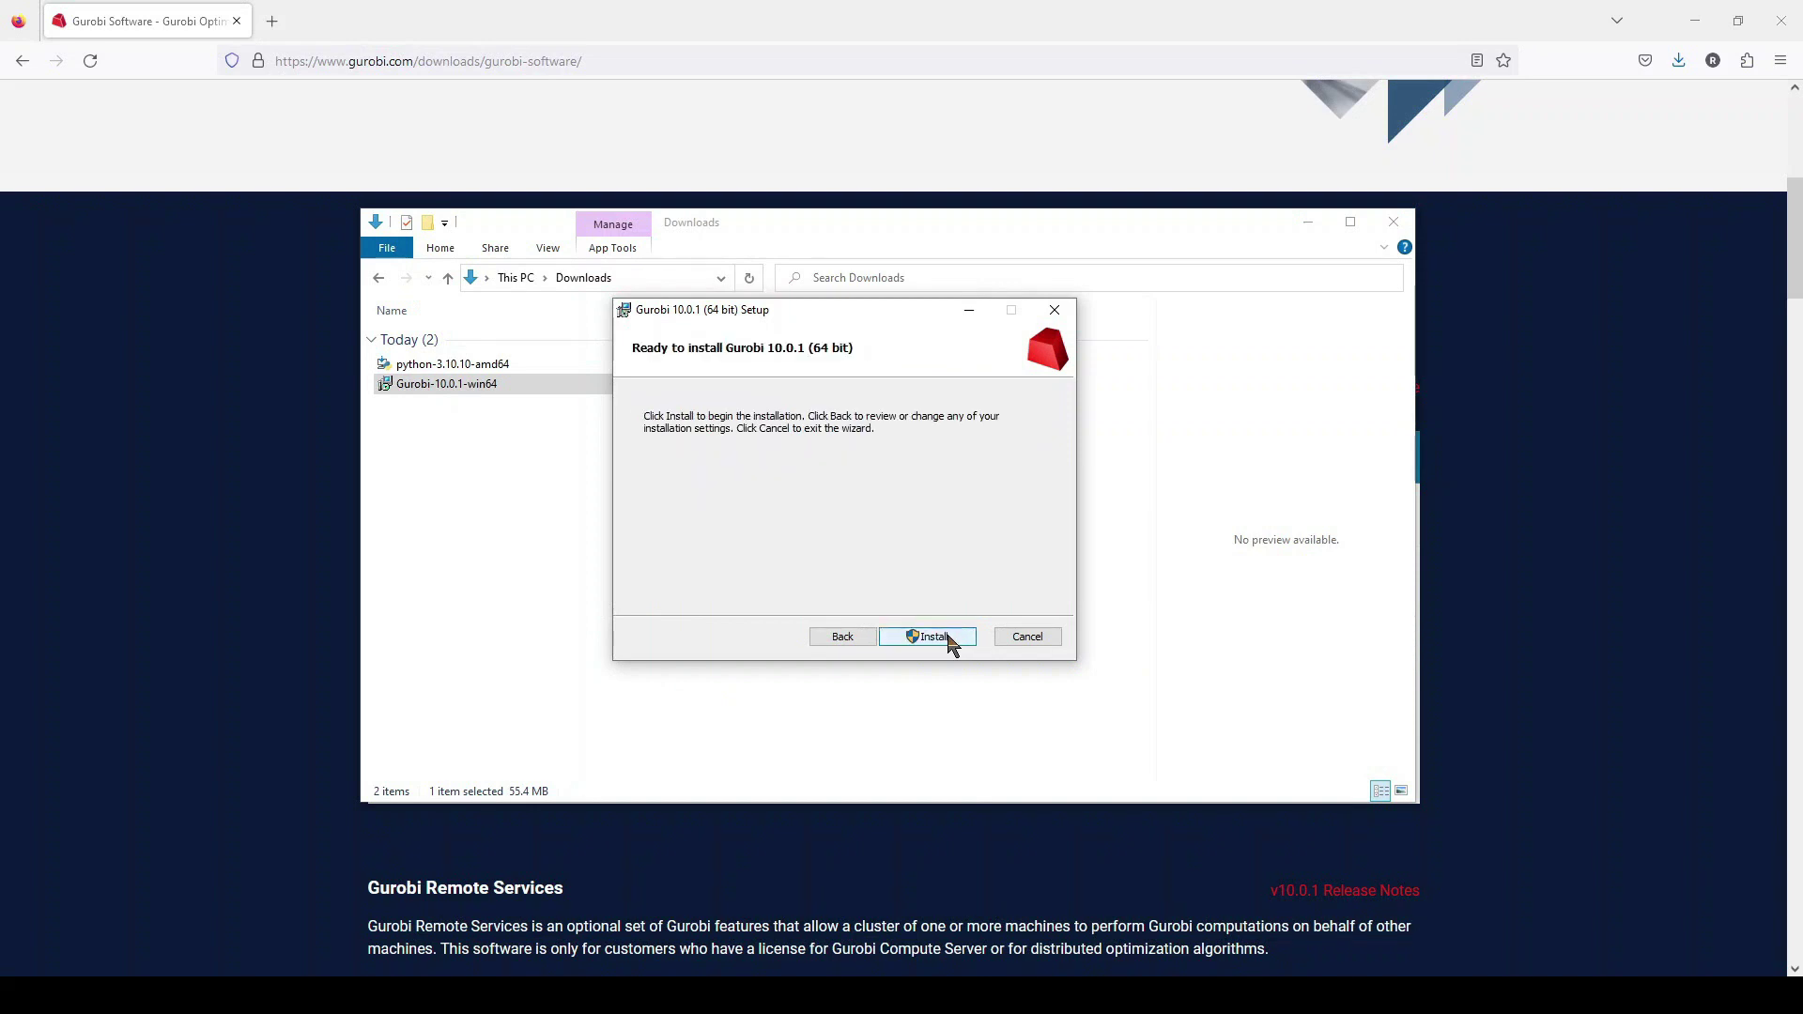
{"action": "left_click", "coordinate": [948, 640]}
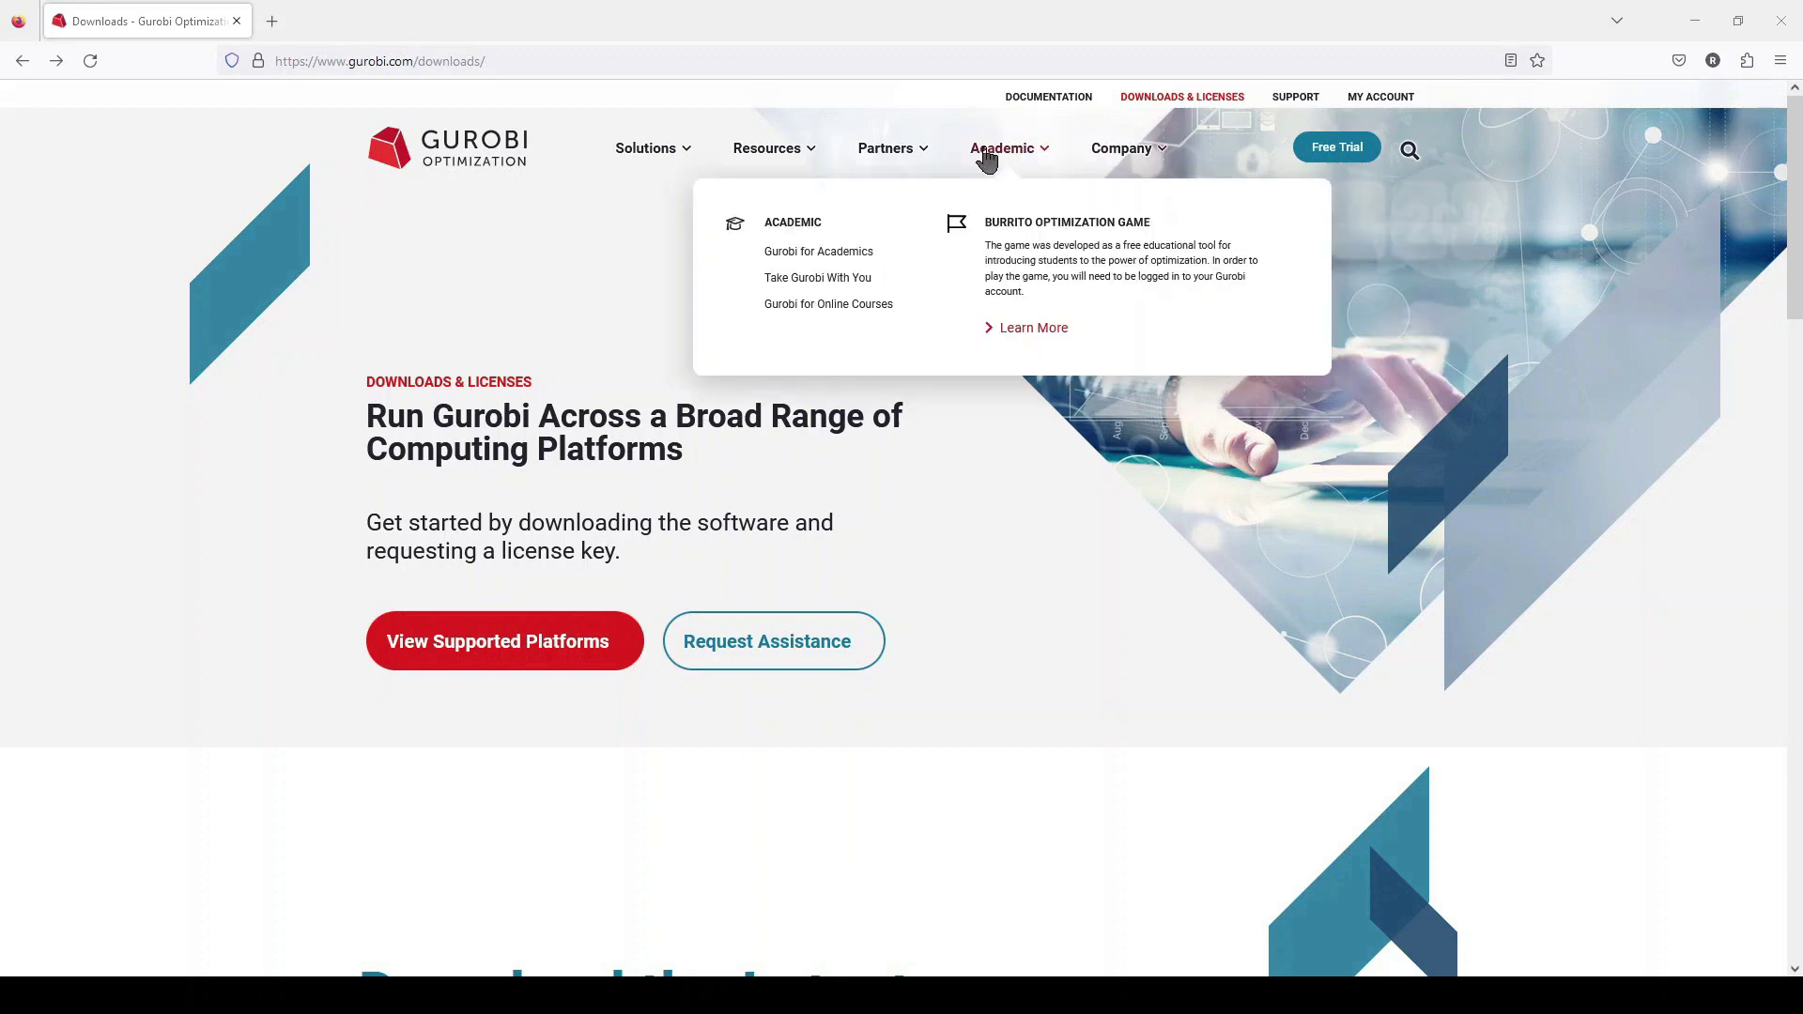
{"action": "mouse_move", "coordinate": [1183, 96]}
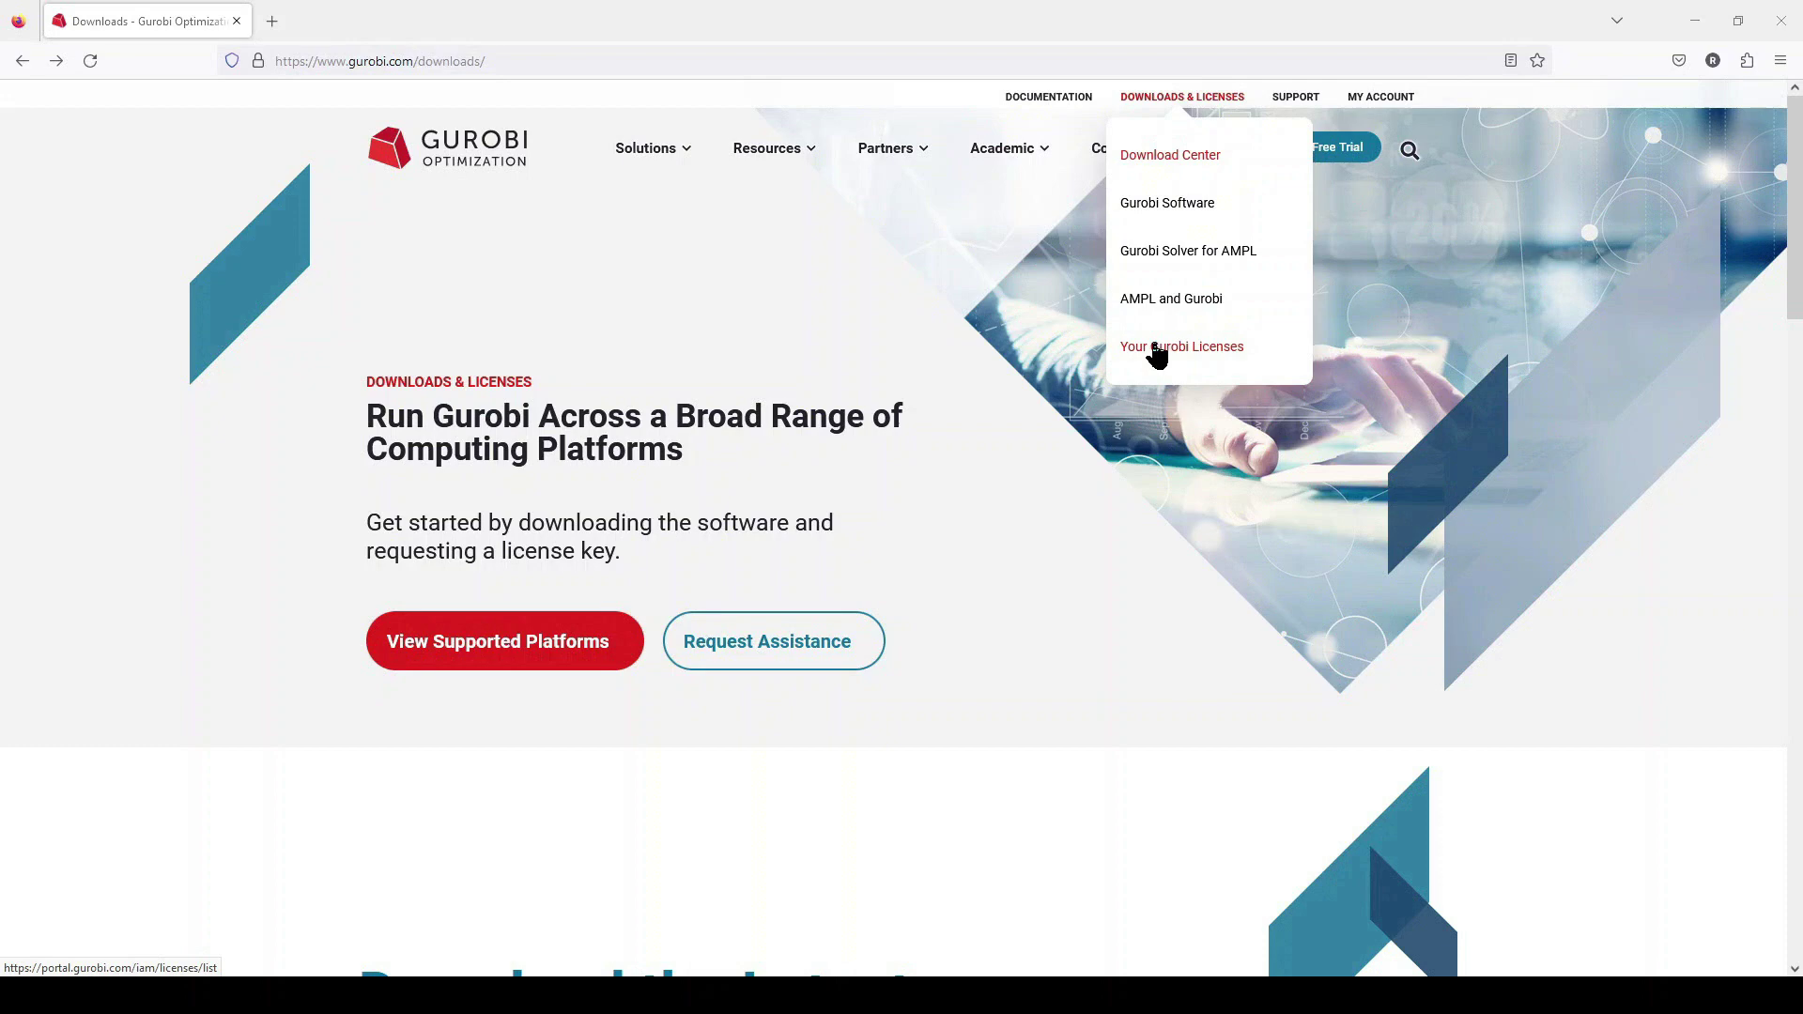
Step: Request a Named-User Academic license, agreeing to the EULA and confirming the request
{"action": "left_click", "coordinate": [1193, 352]}
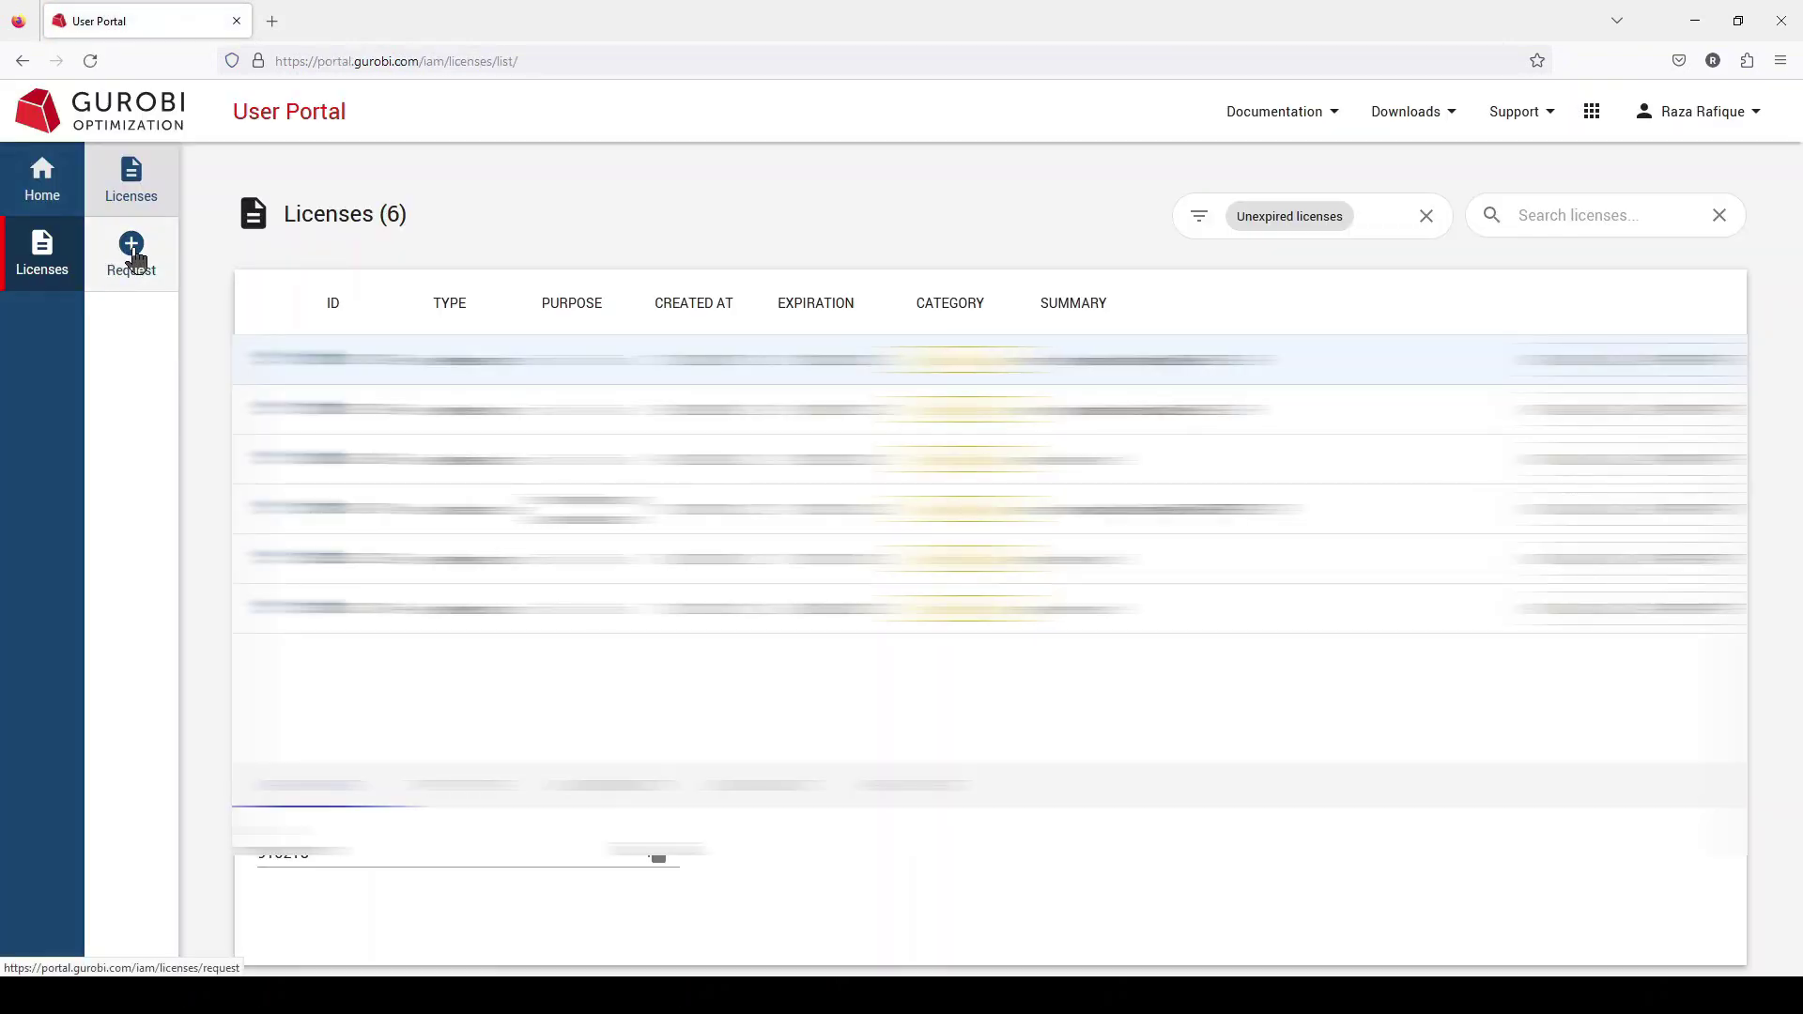
{"action": "left_click", "coordinate": [127, 251]}
{"action": "left_click", "coordinate": [703, 800]}
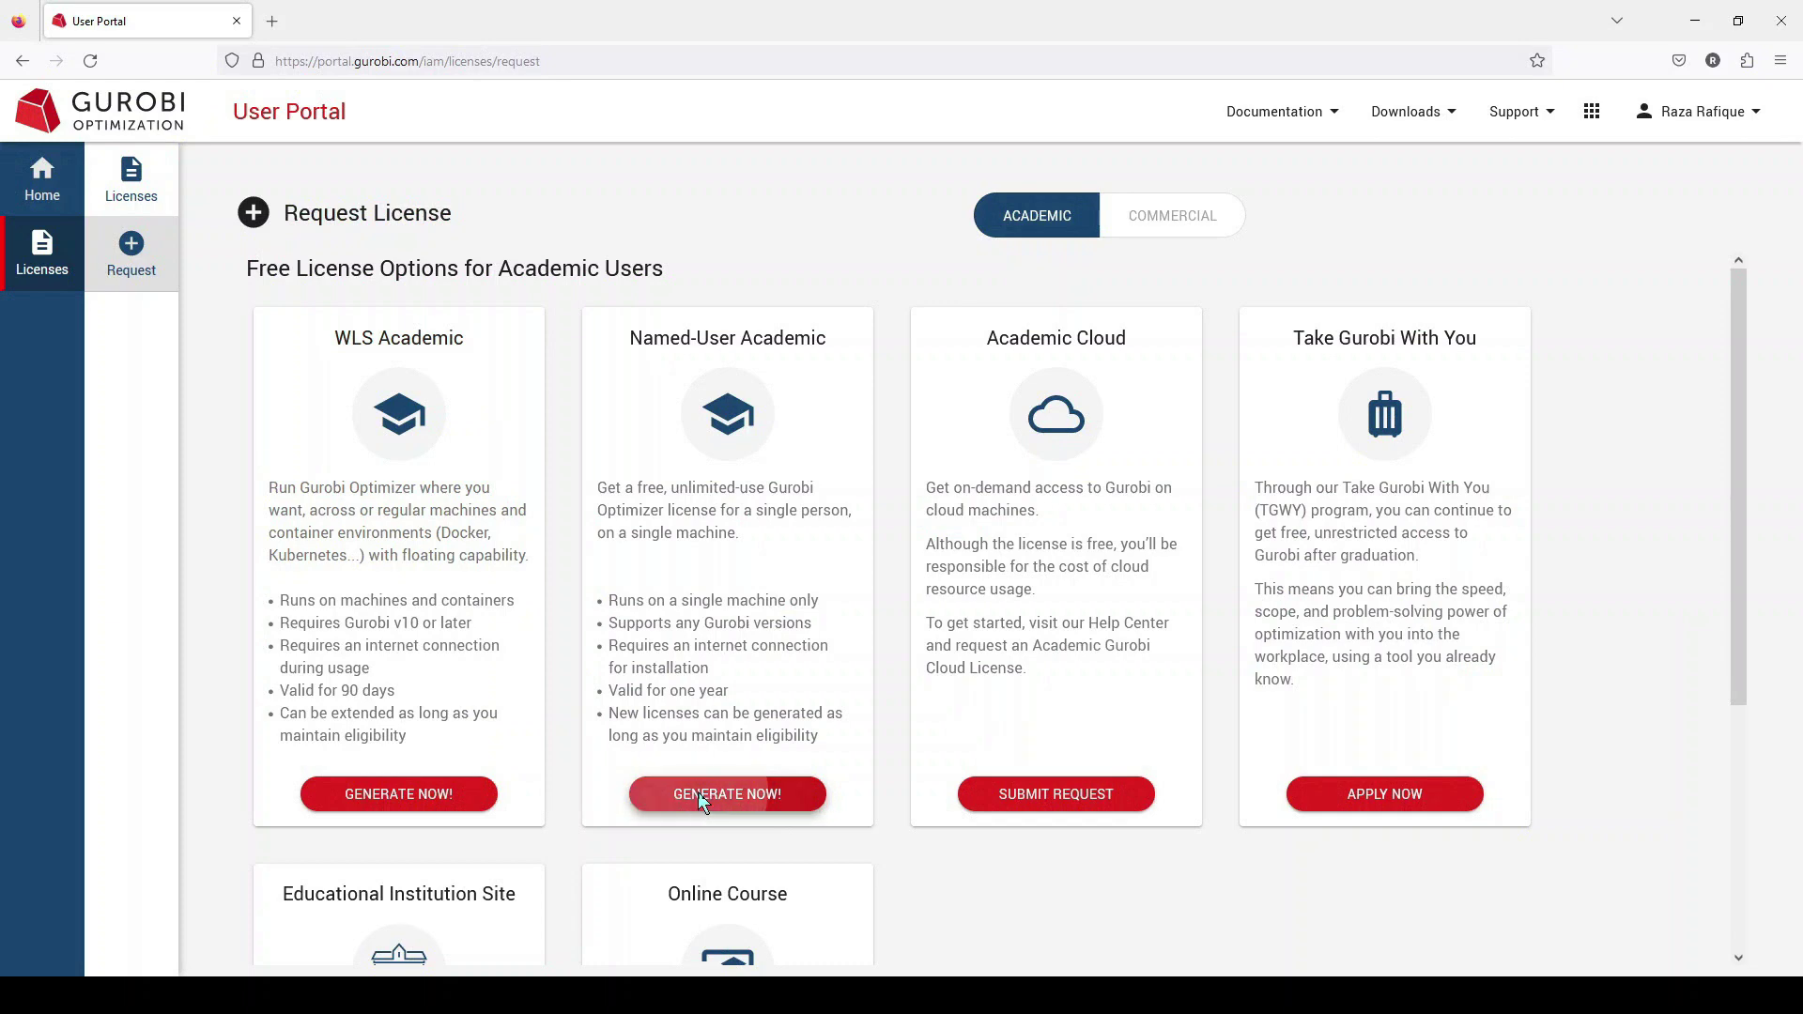
{"action": "left_click", "coordinate": [671, 653]}
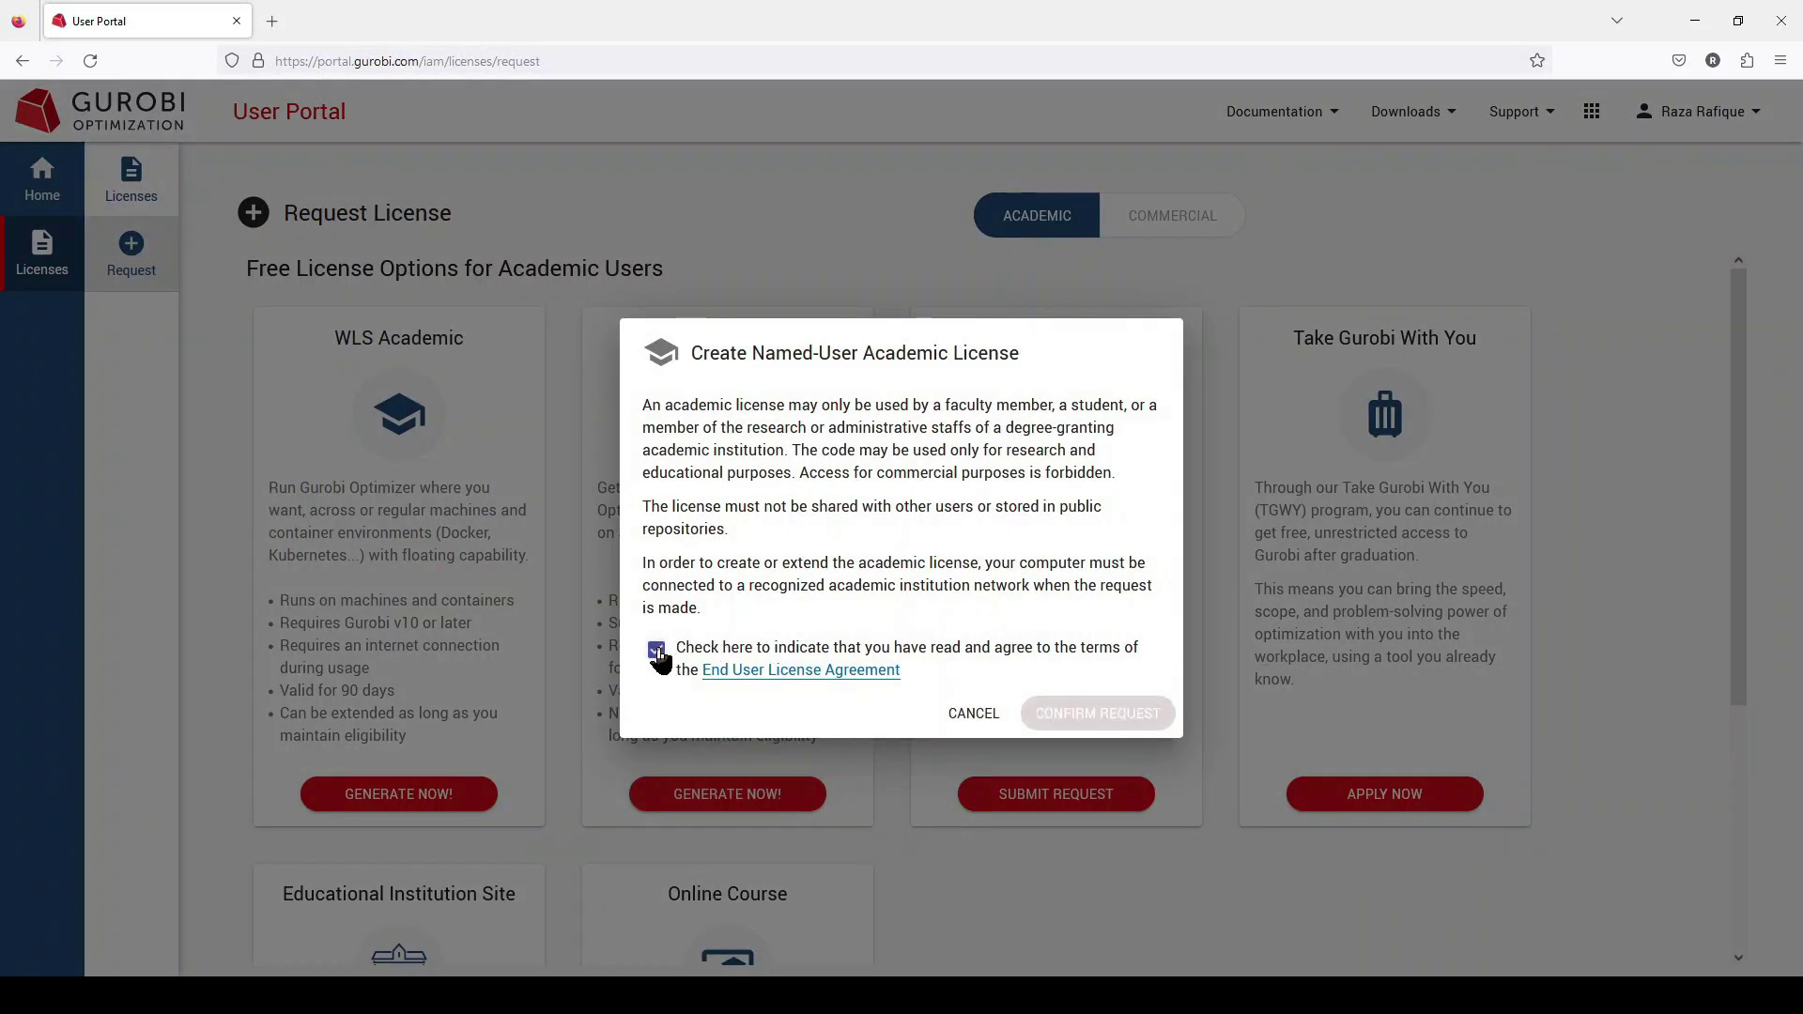
{"action": "left_click", "coordinate": [1067, 716]}
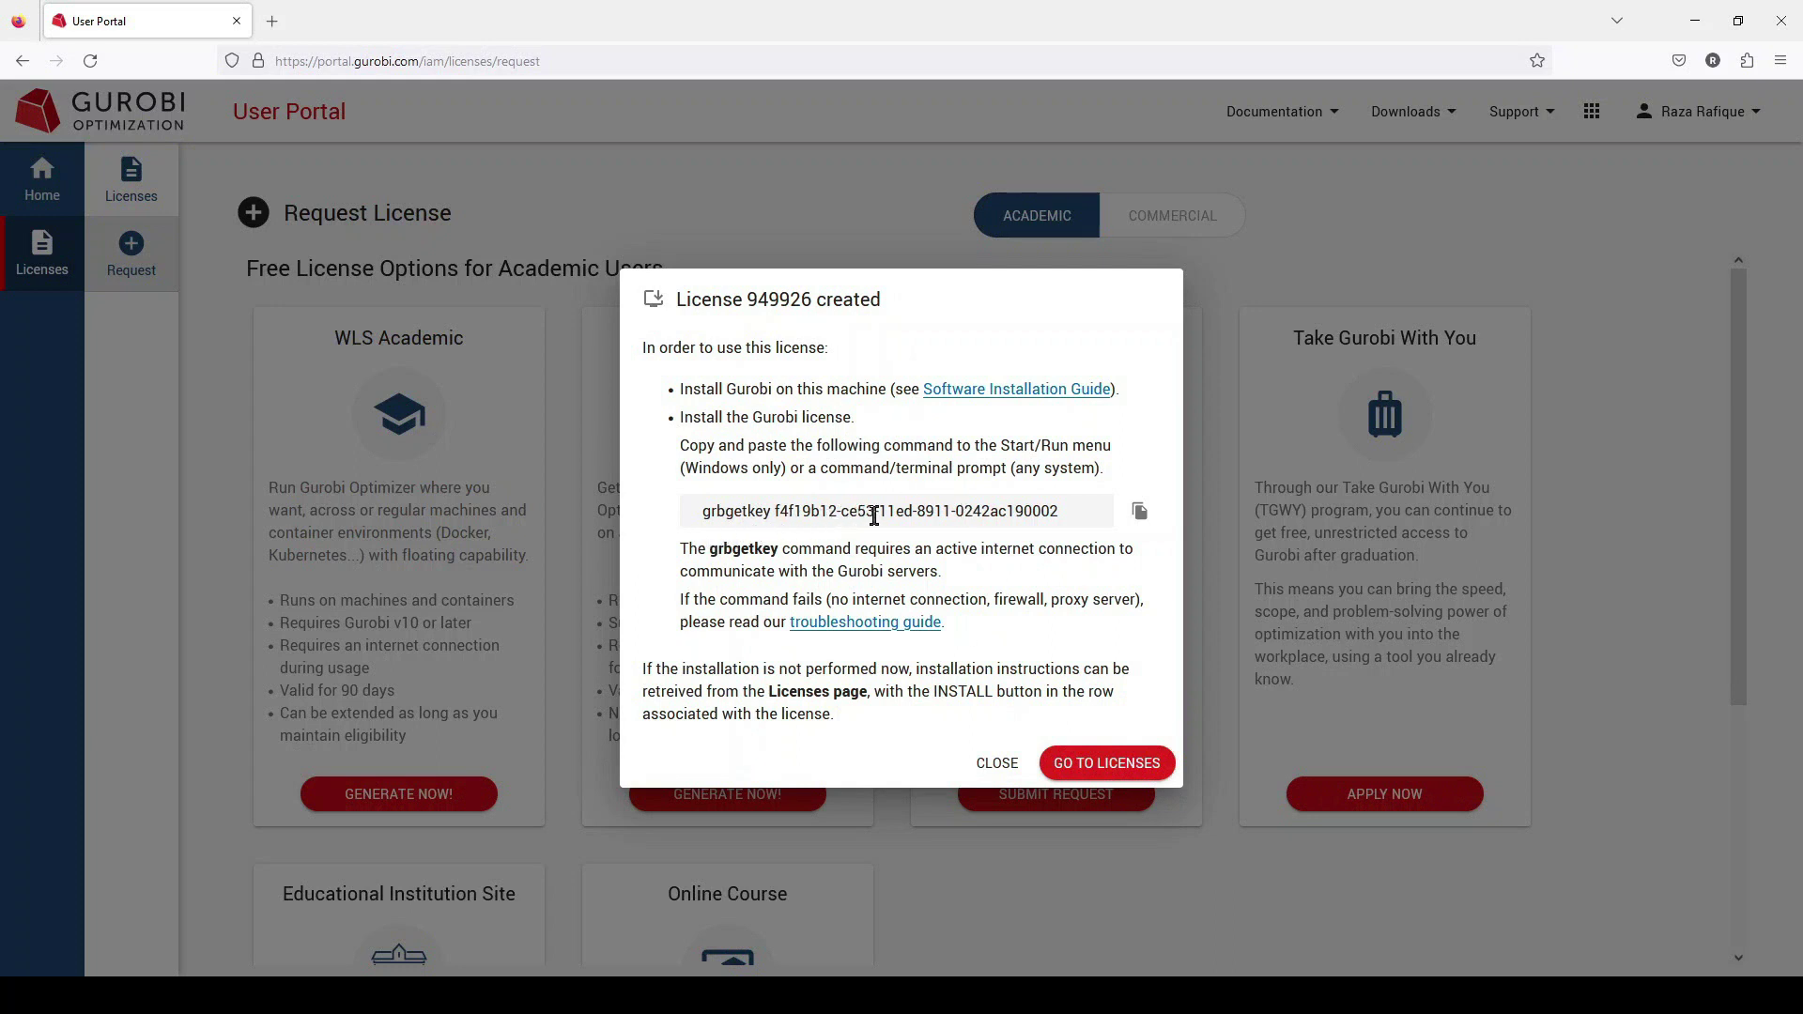
{"action": "left_click", "coordinate": [1139, 516]}
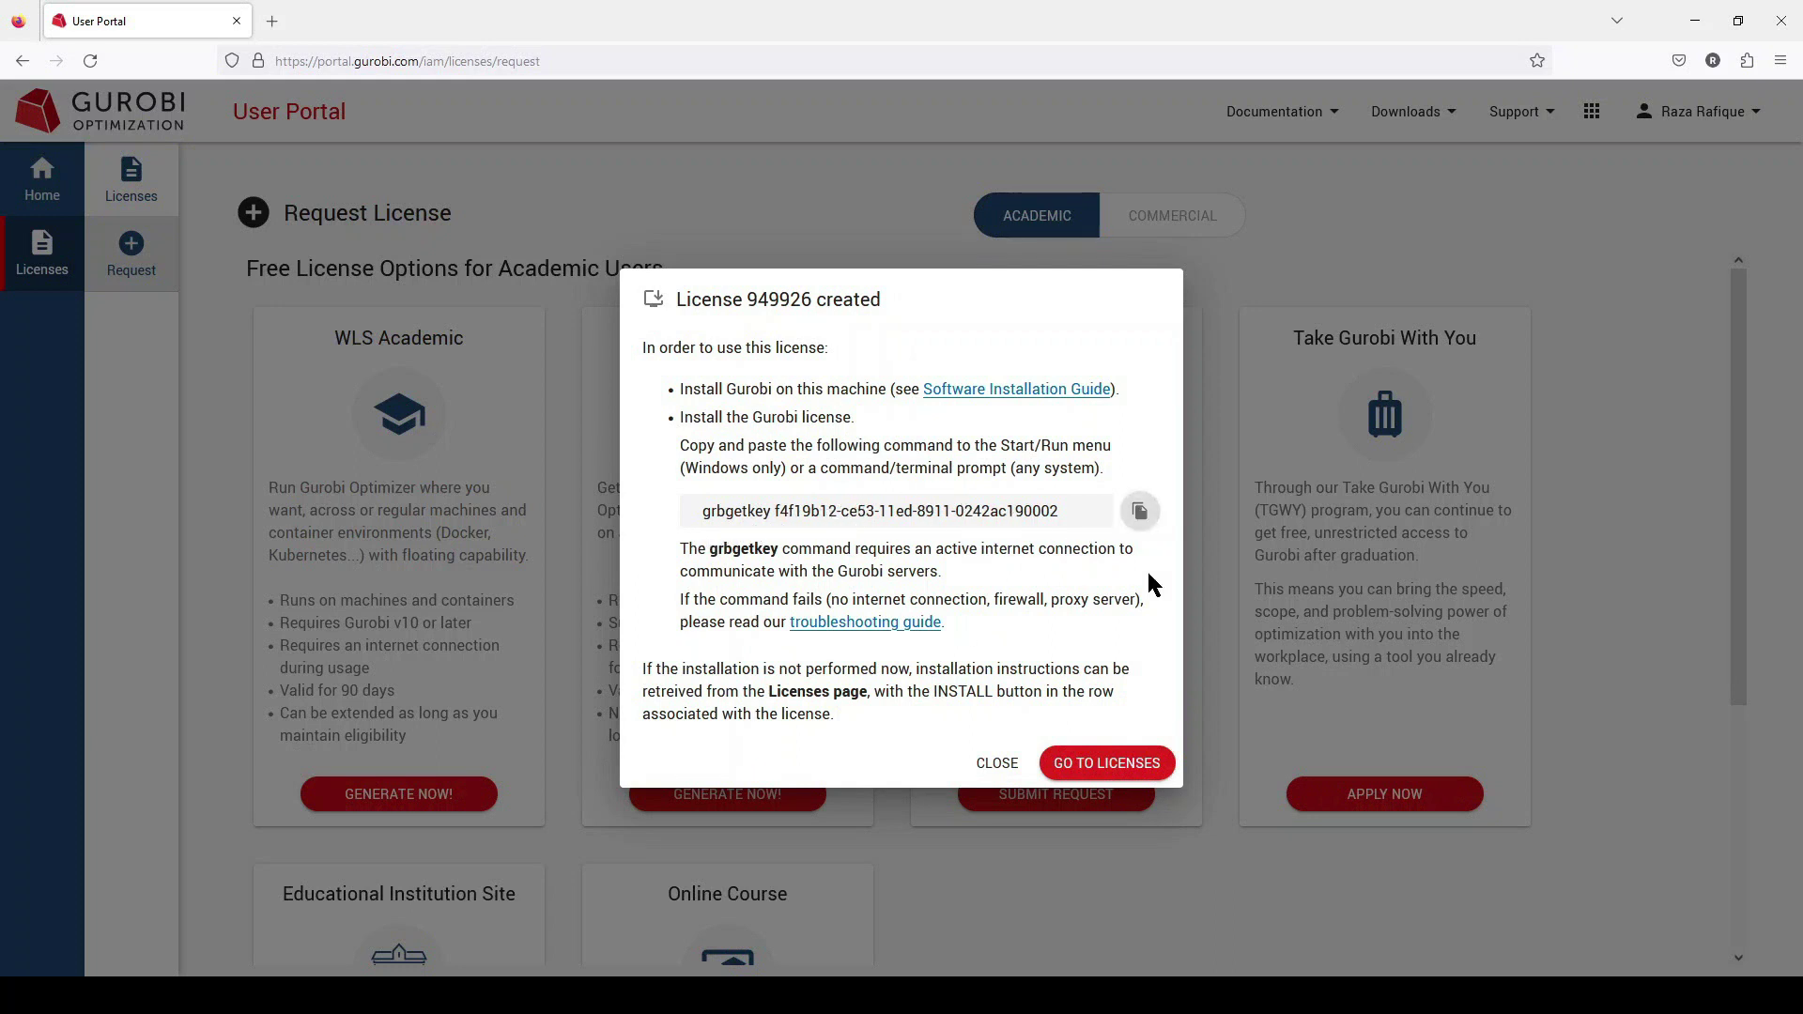
{"action": "left_click", "coordinate": [1140, 516]}
{"action": "left_click", "coordinate": [1001, 766]}
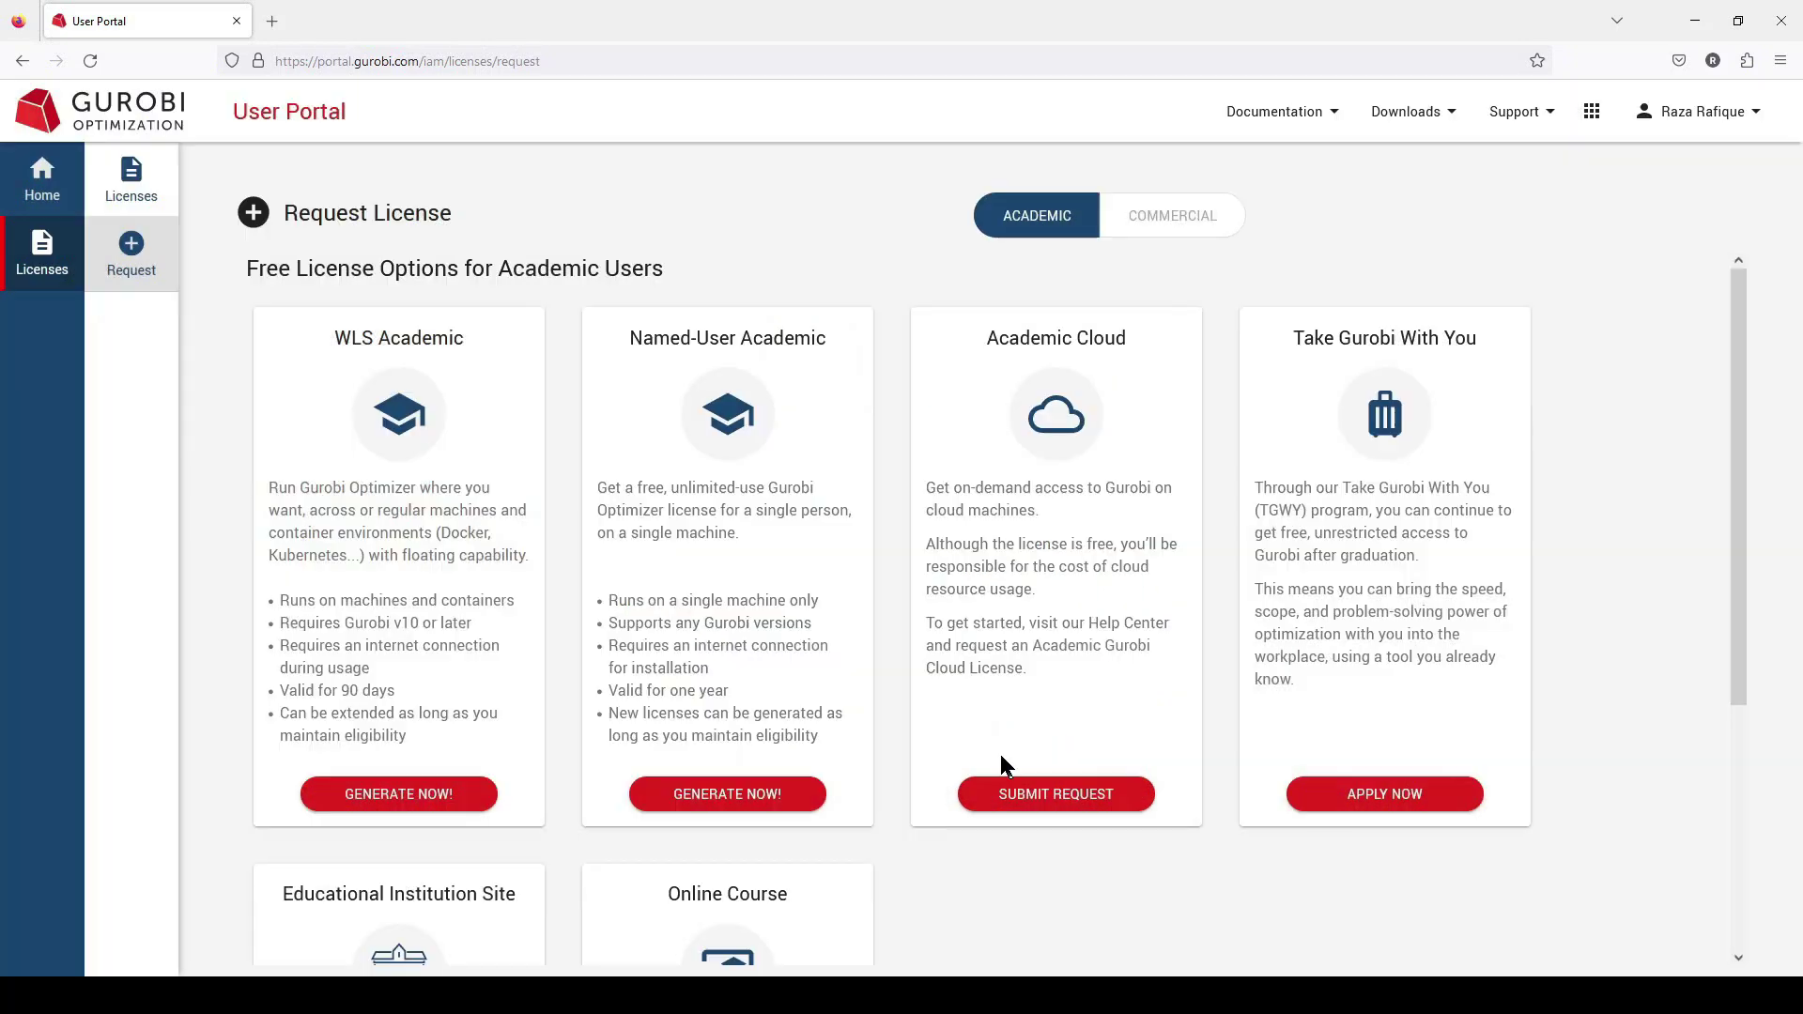
Step: Paste and run the grbgetkey command, saving gurobi.lic to the default home folder
{"action": "right_click", "coordinate": [535, 381]}
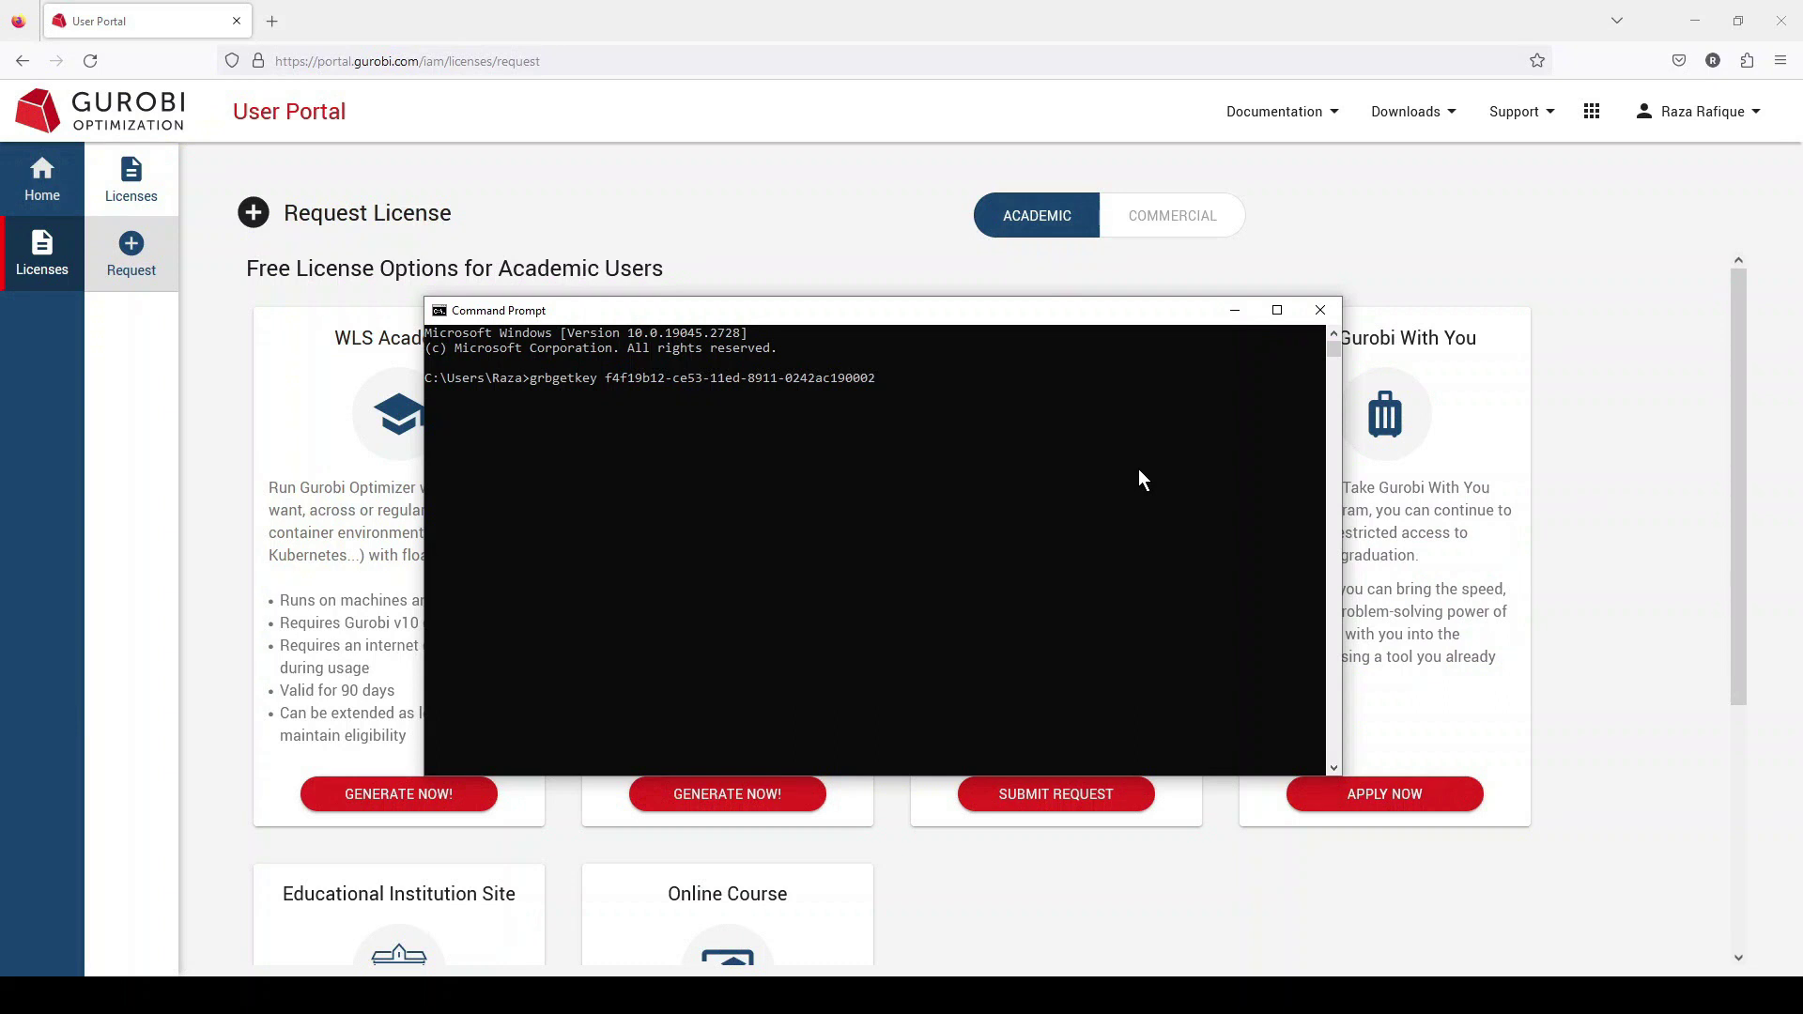
{"action": "key", "text": "Return"}
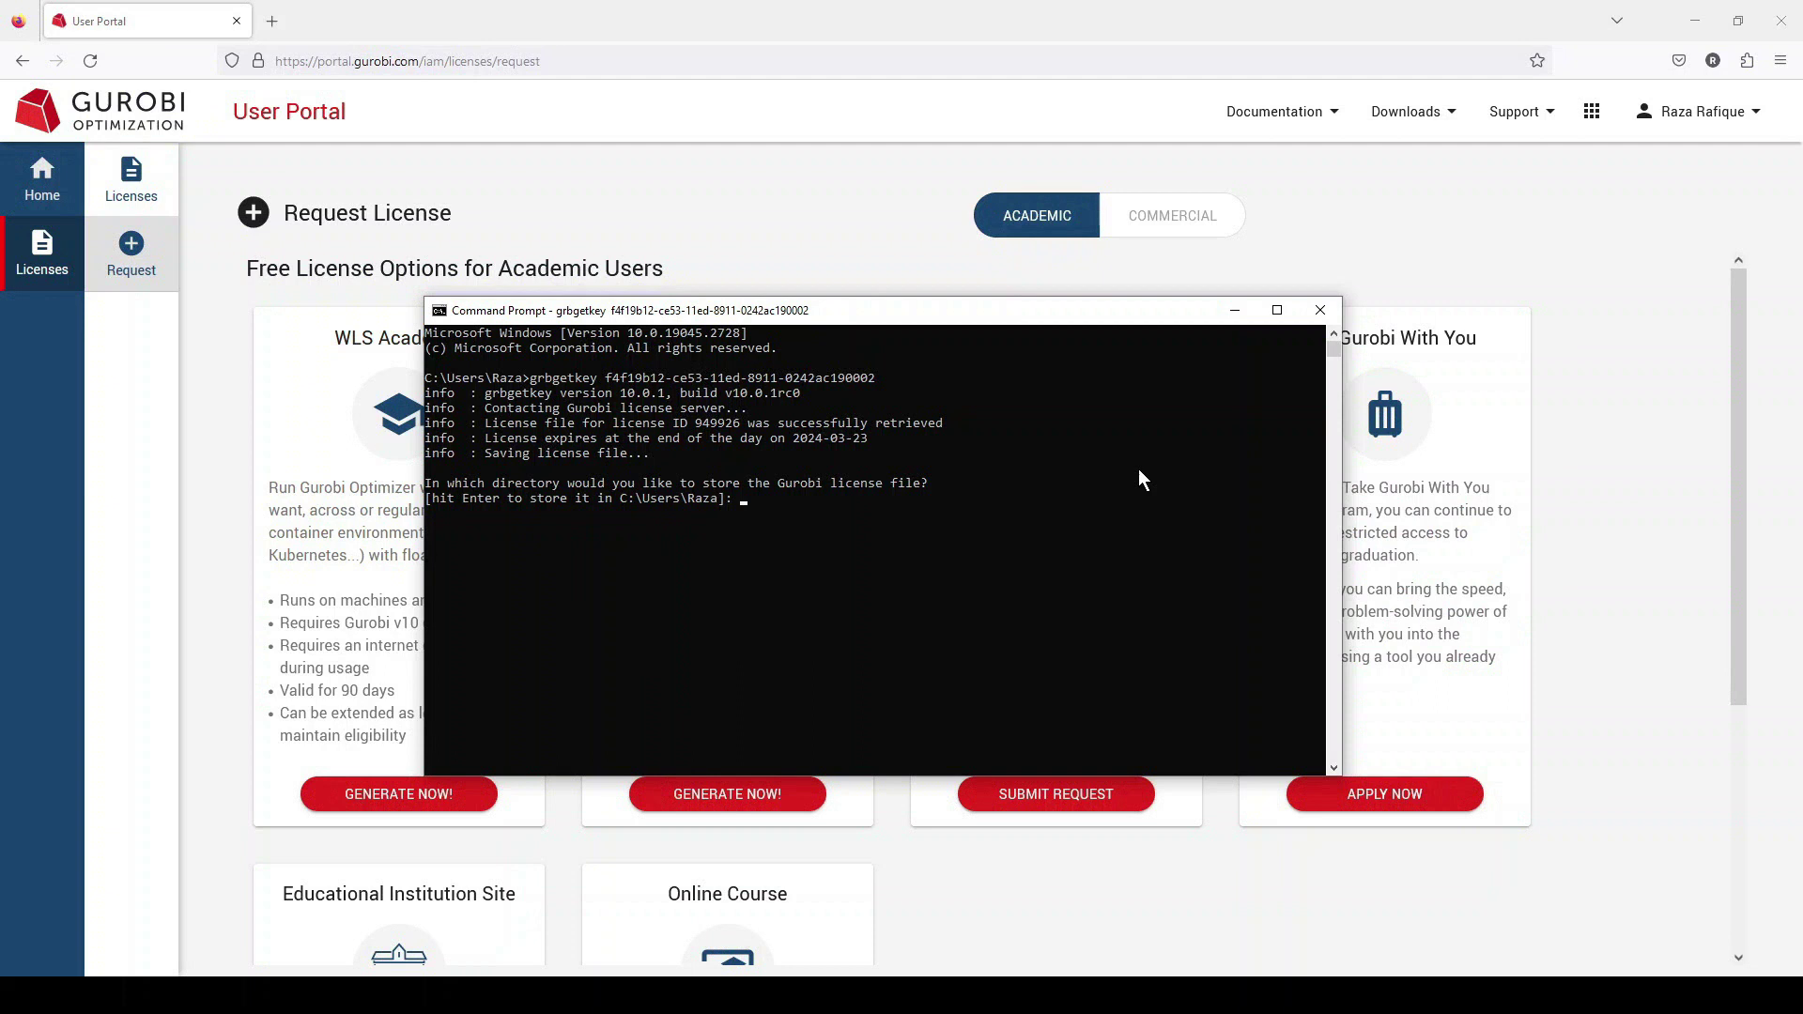
{"action": "key", "text": "Return"}
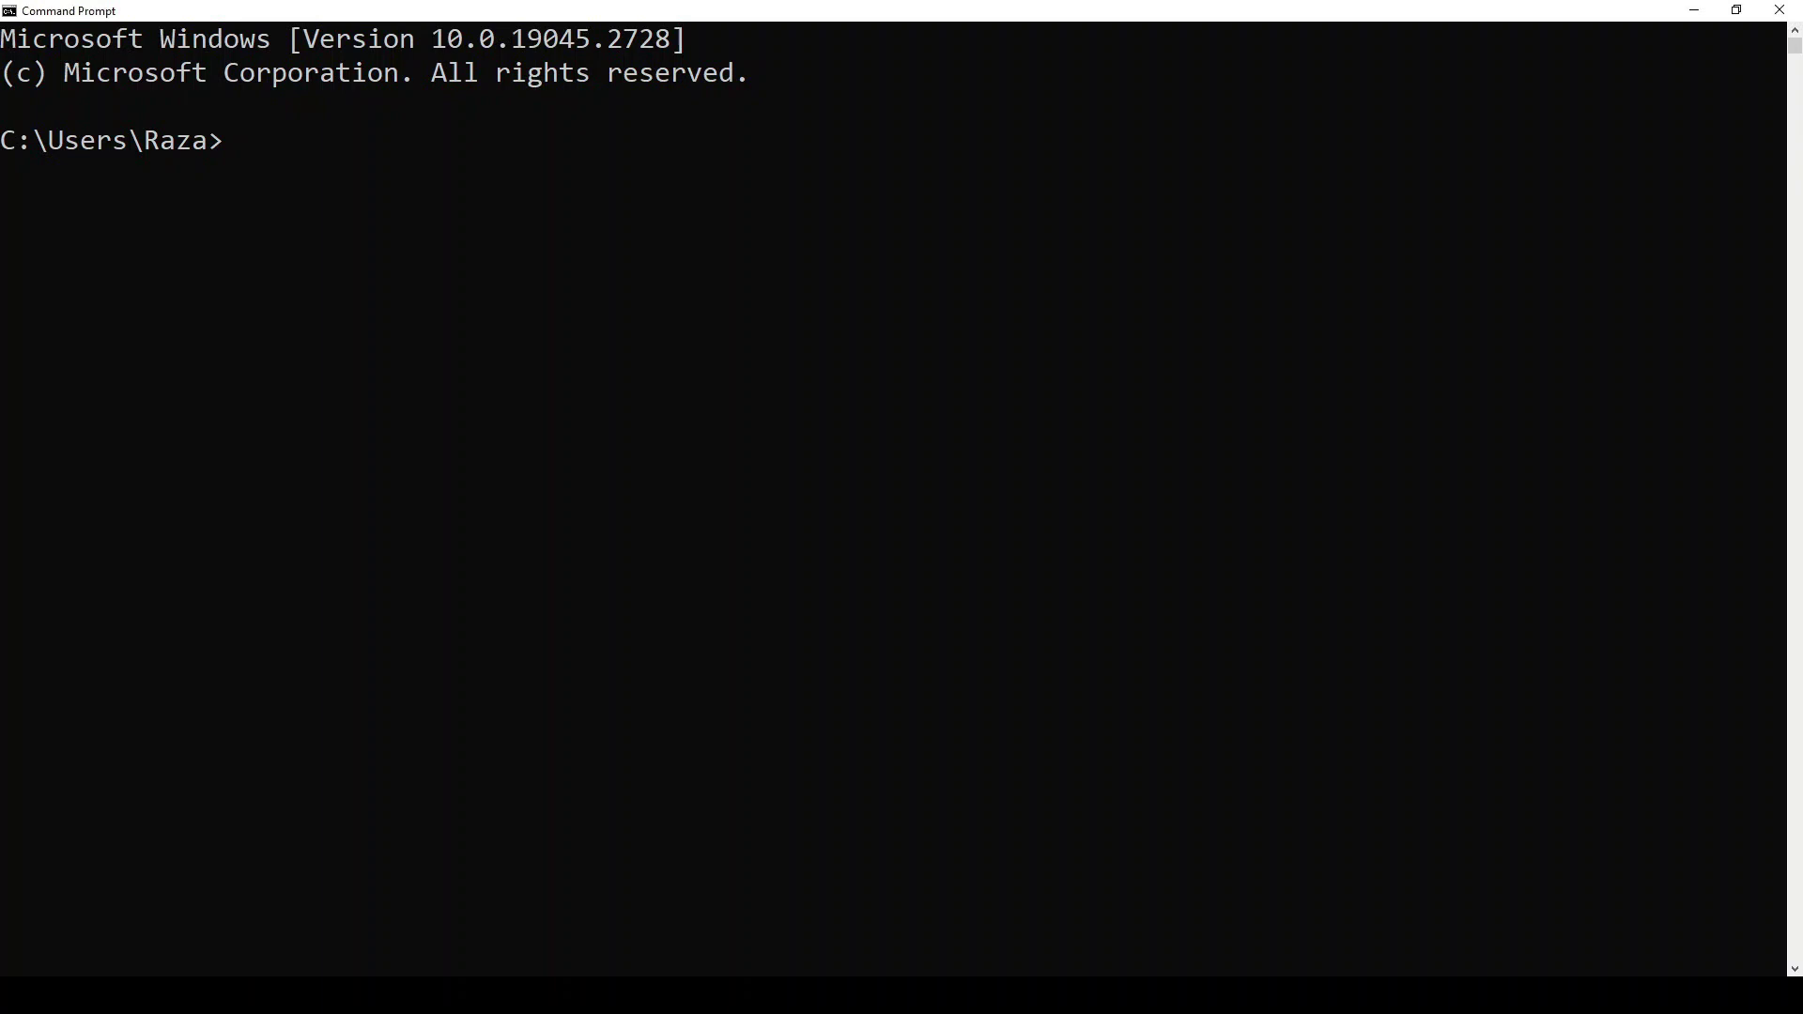
{"action": "type", "text": "py"}
{"action": "type", "text": "thon -m"}
{"action": "type", "text": " pip i"}
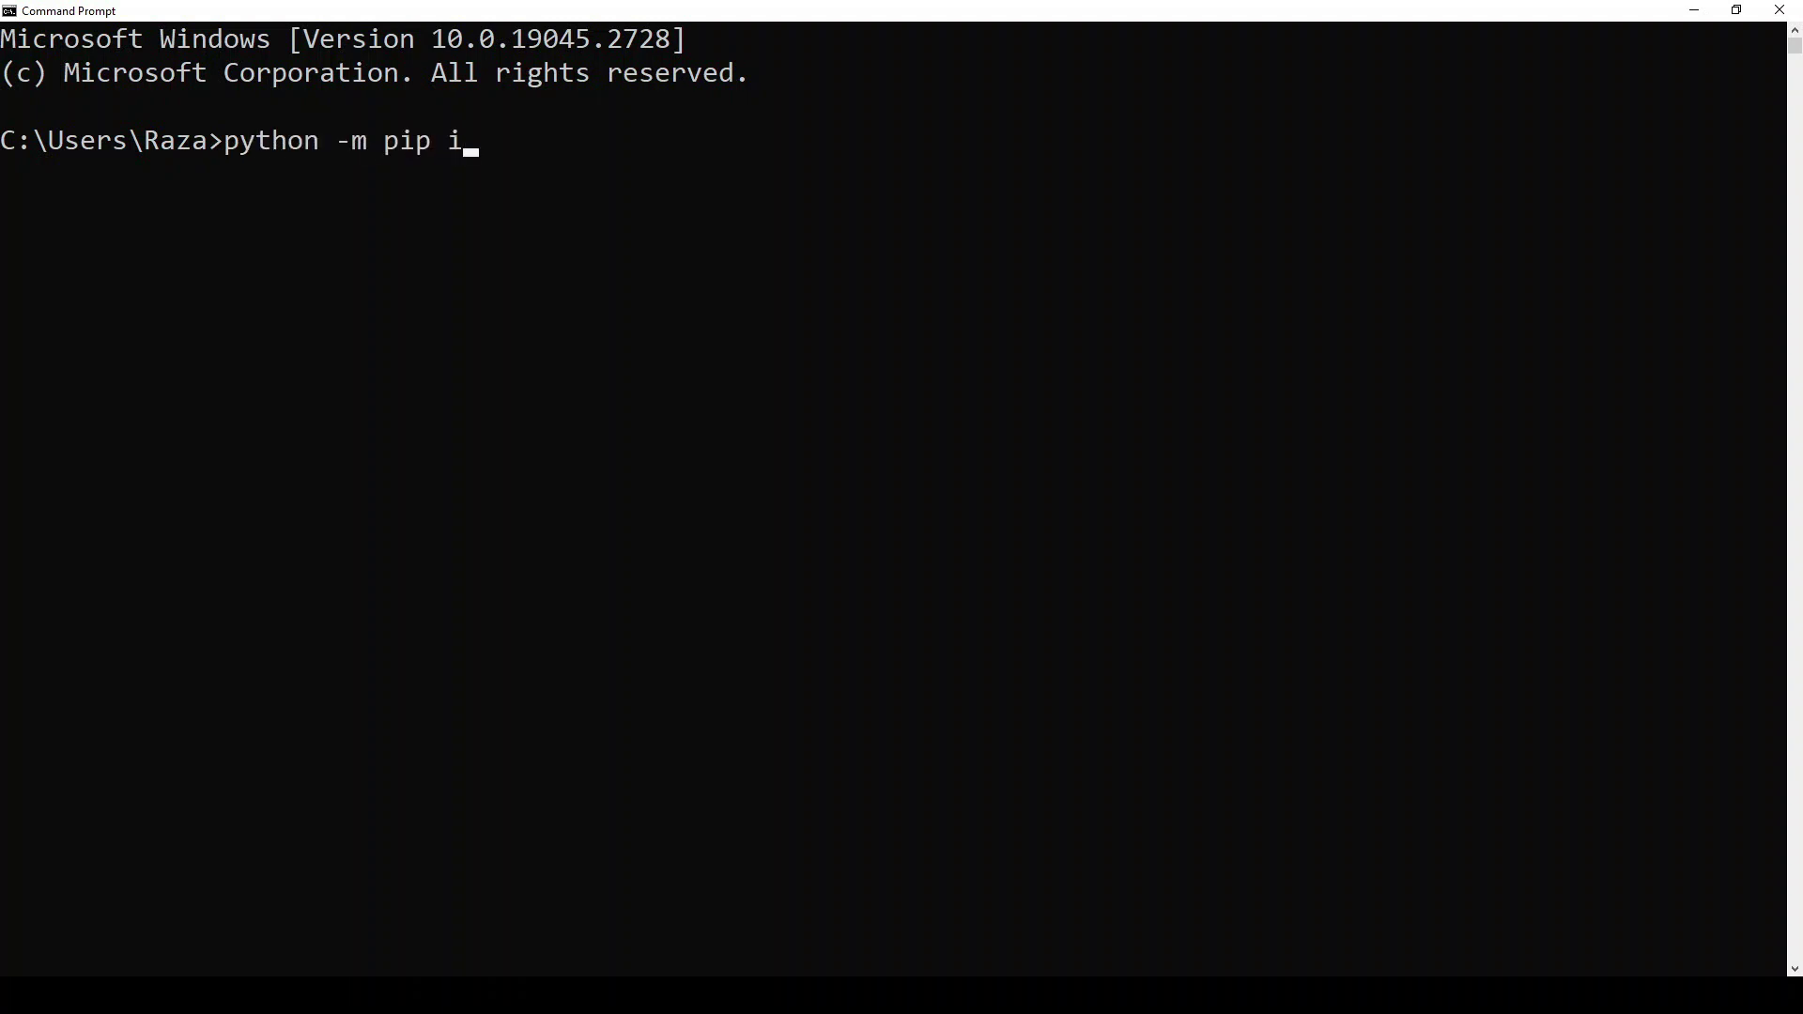
{"action": "type", "text": "nstall"}
{"action": "type", "text": " --upgra"}
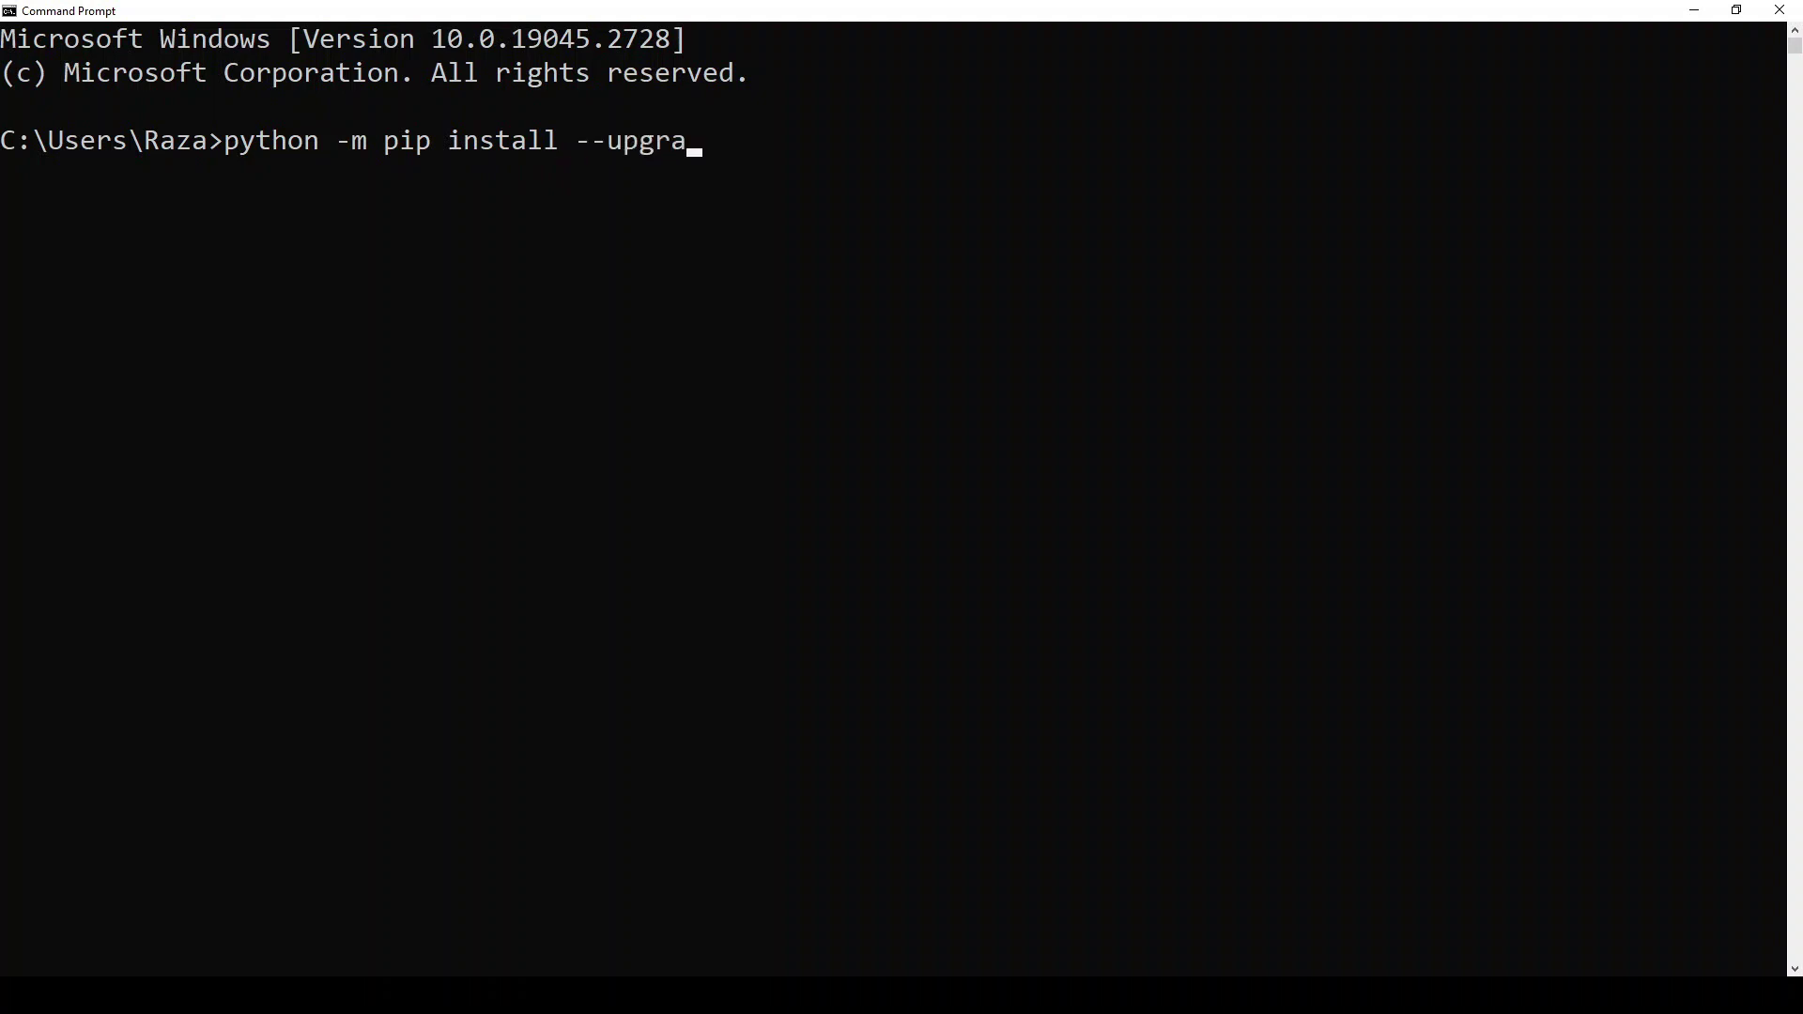
{"action": "type", "text": "de pip"}
Step: Run python -m pip install --upgrade pip to upgrade pip to 23.0.1
{"action": "key", "text": "Return"}
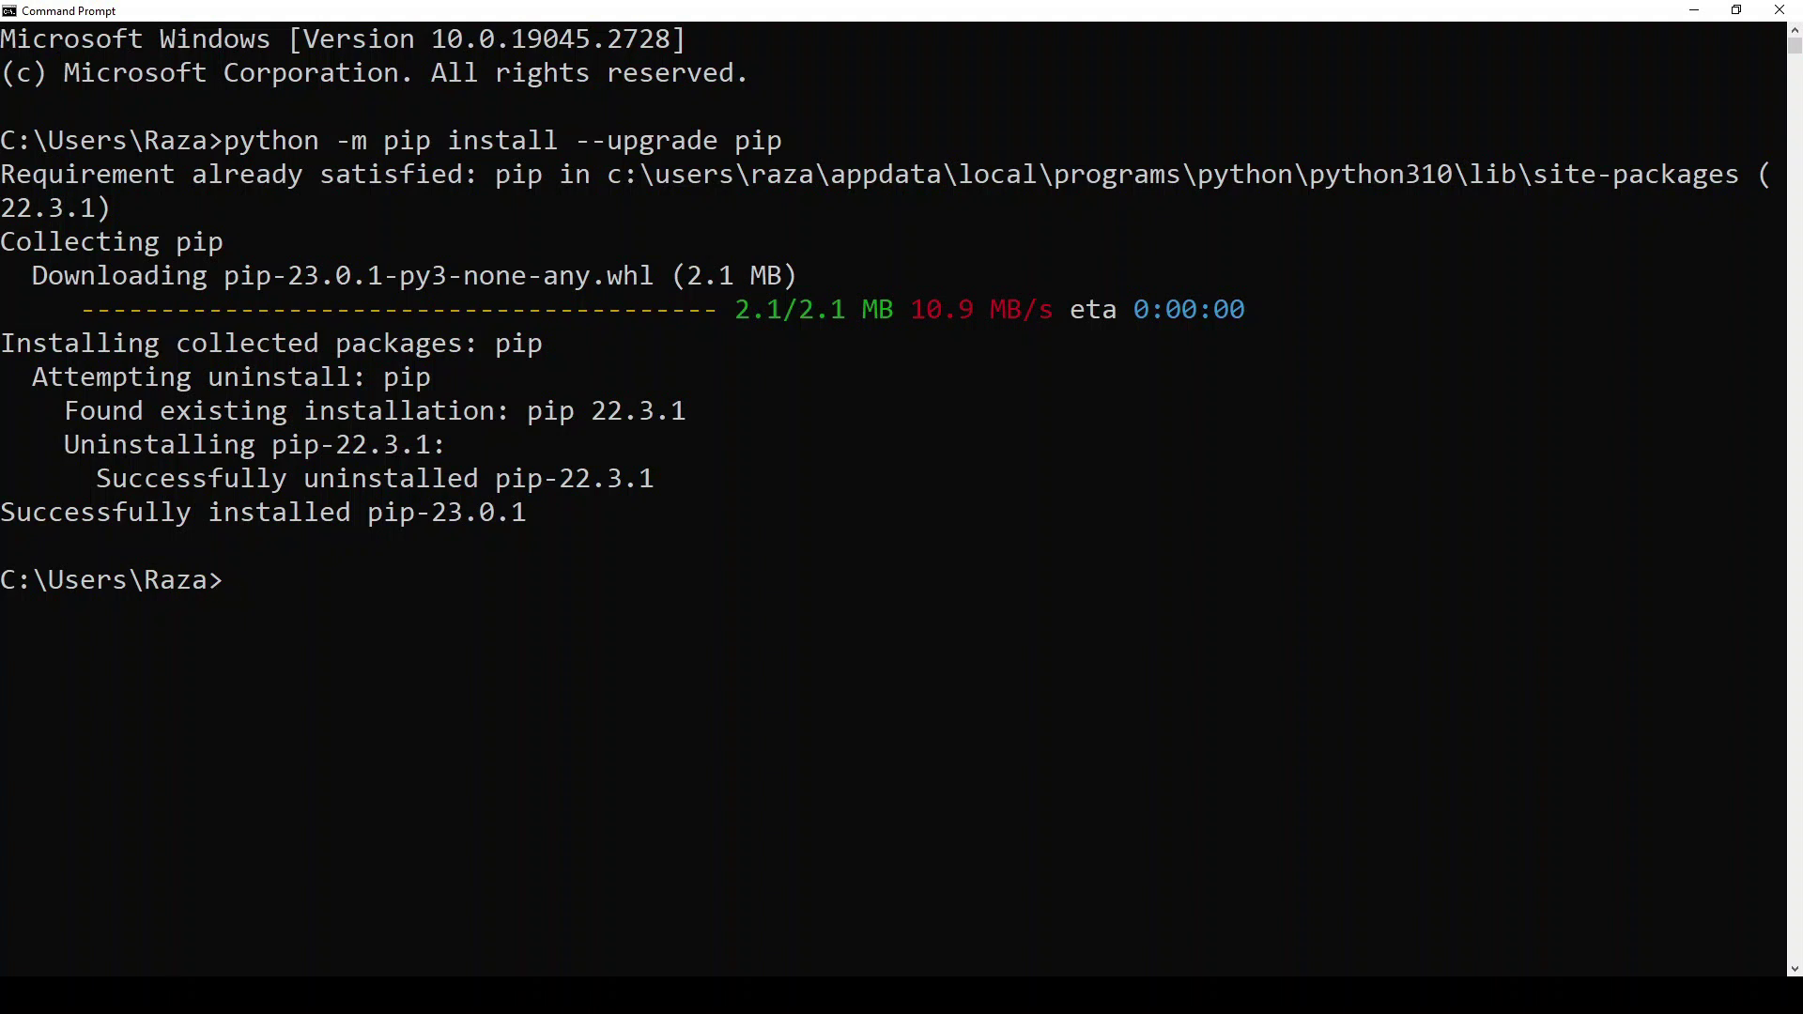
{"action": "type", "text": "pip"}
{"action": "type", "text": " insa"}
Step: Fix the typo and run pip install gurobipy to install gurobipy 10.0.1
{"action": "key", "text": "BackSpace"}
{"action": "type", "text": "tall guro"}
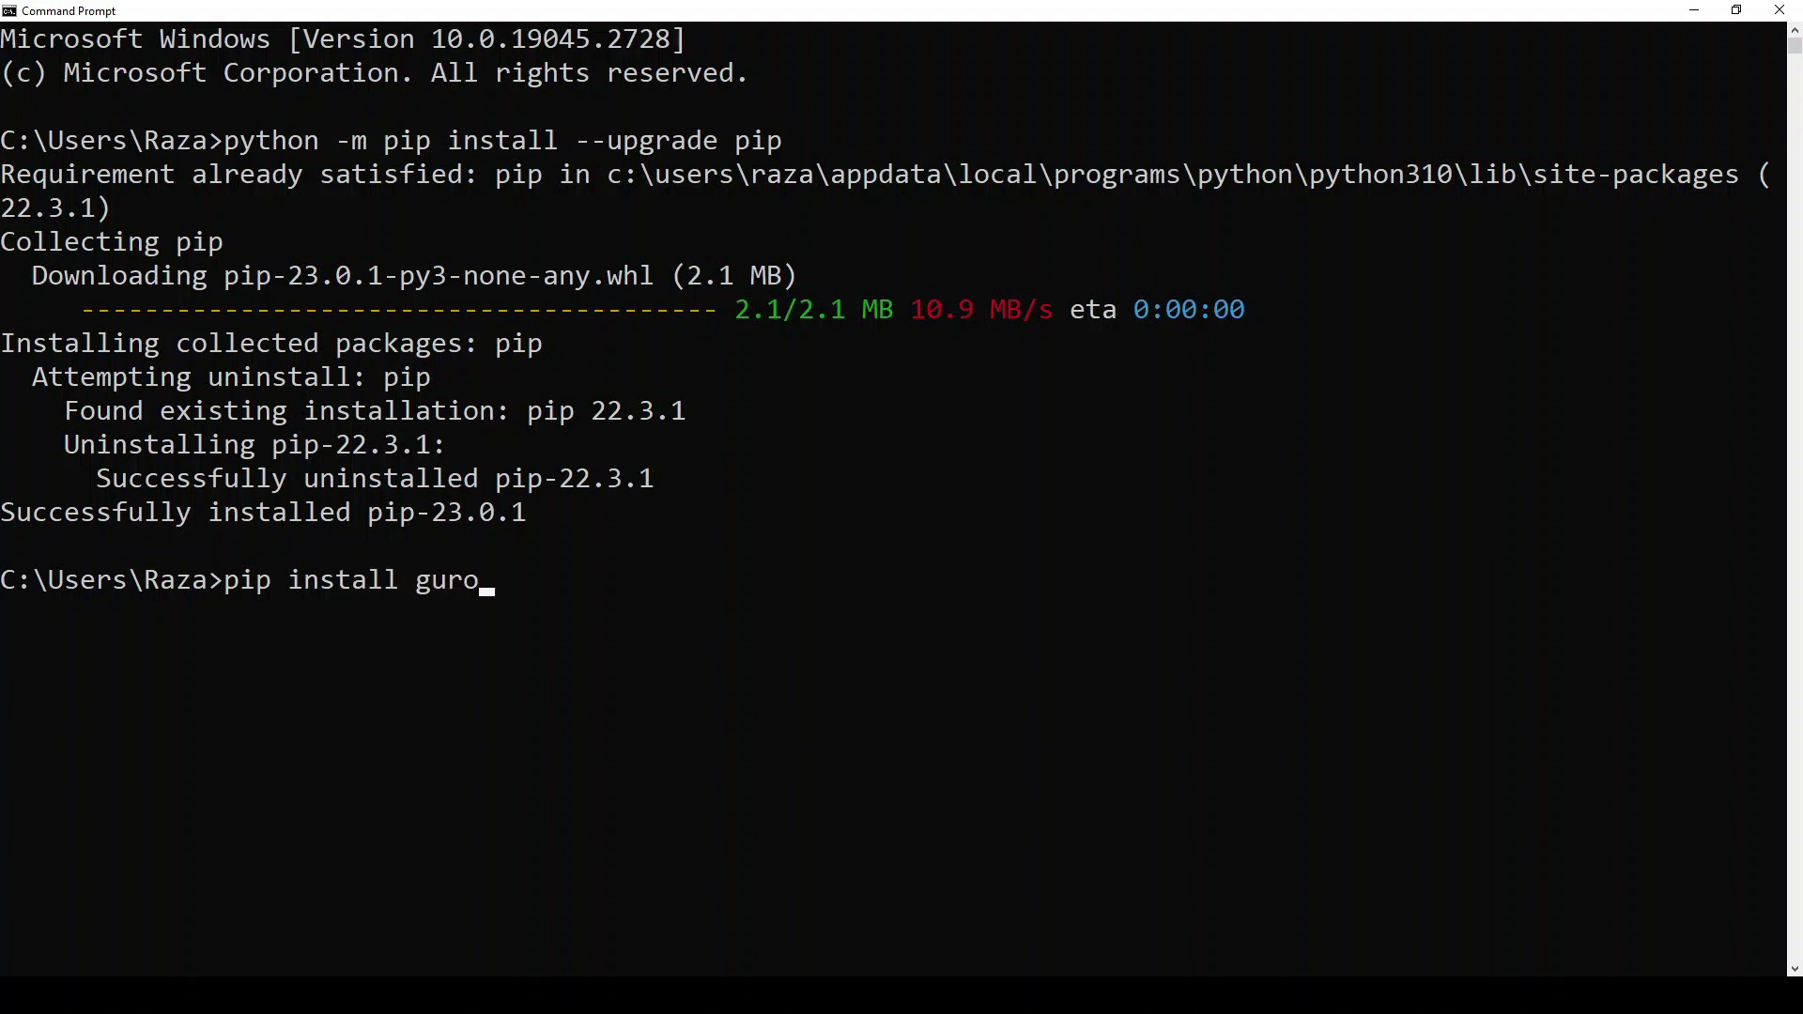
{"action": "type", "text": "bi"}
{"action": "type", "text": "py"}
{"action": "key", "text": "Return"}
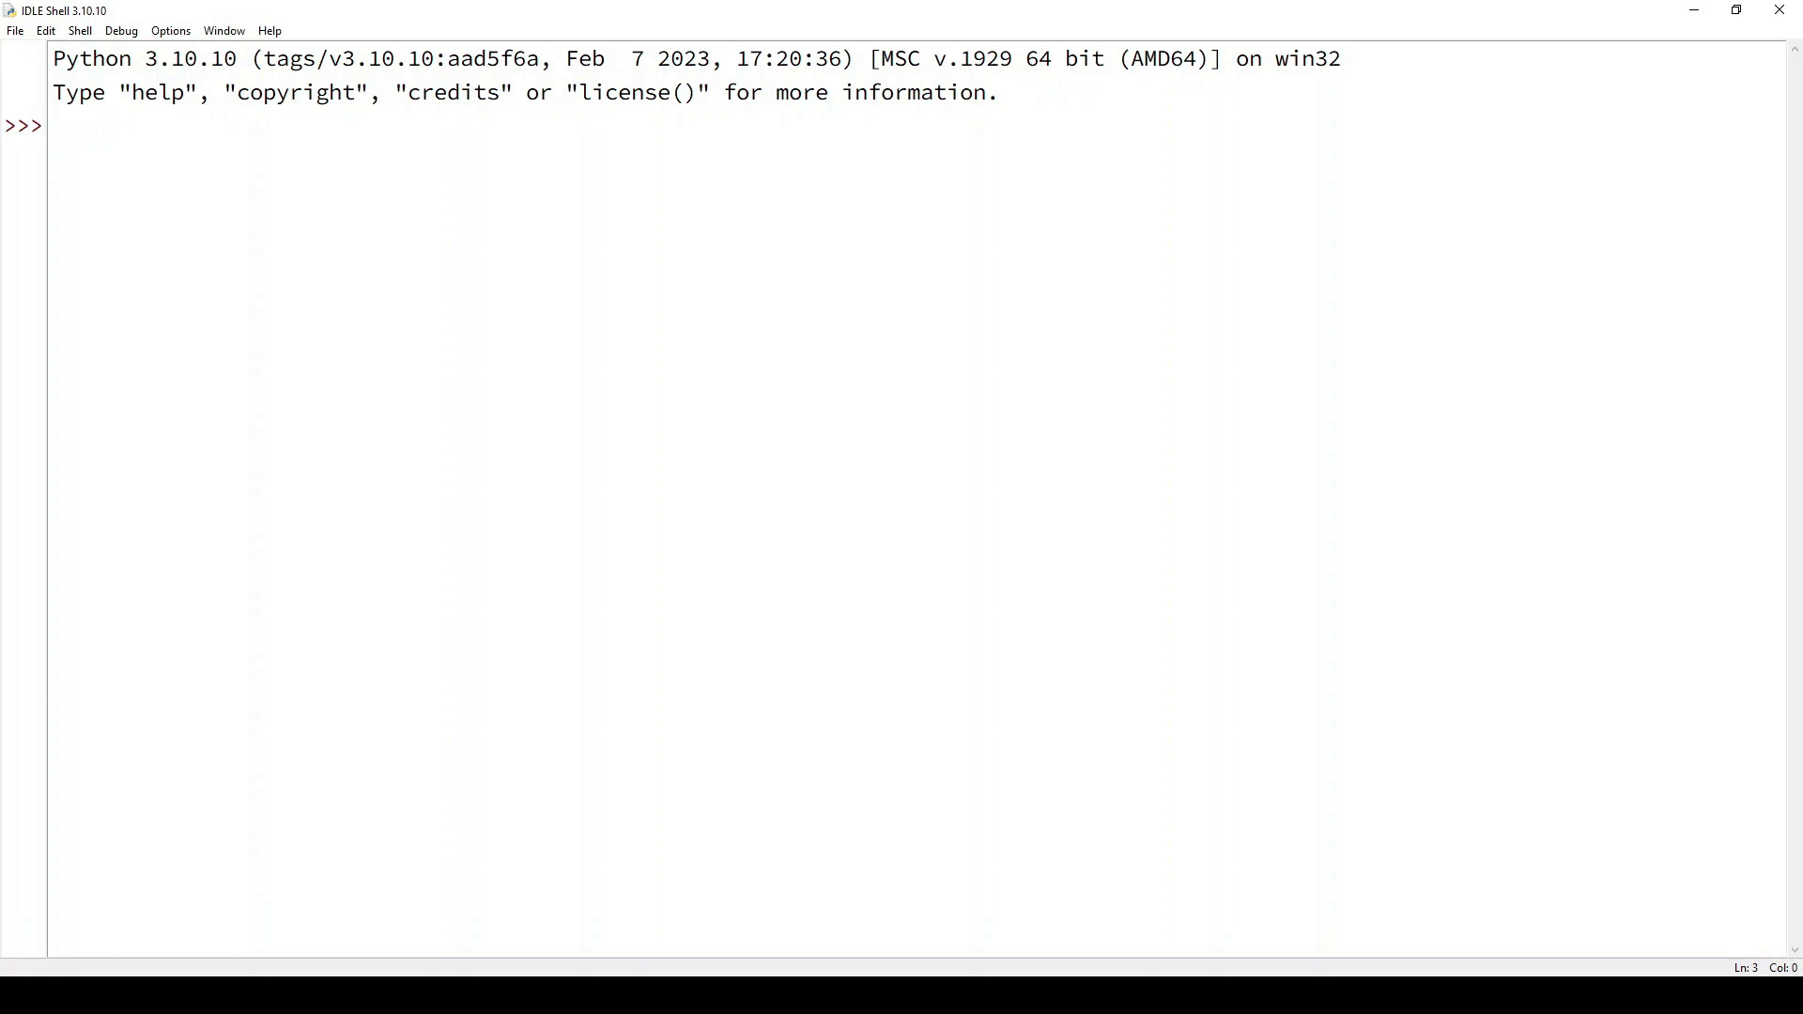
{"action": "type", "text": "import gu"}
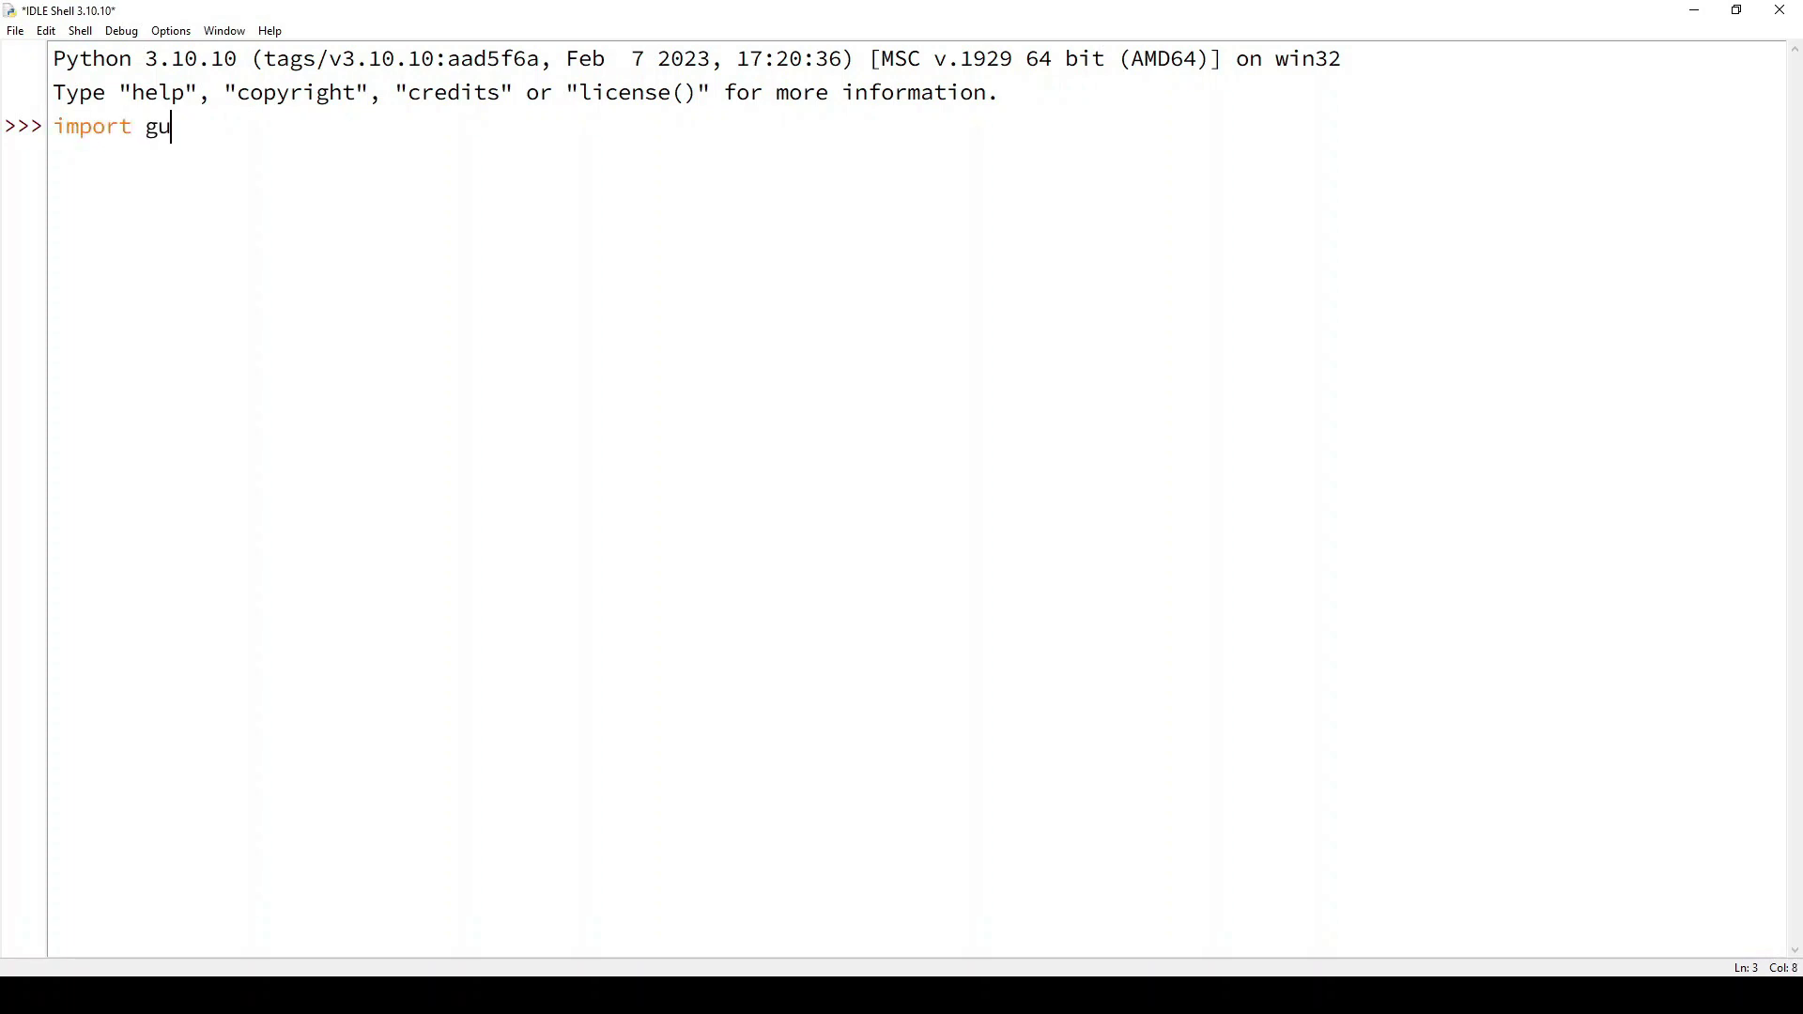
{"action": "type", "text": "robipy"}
Step: Run import gurobipy at the IDLE >>> prompt without error
{"action": "key", "text": "Return"}
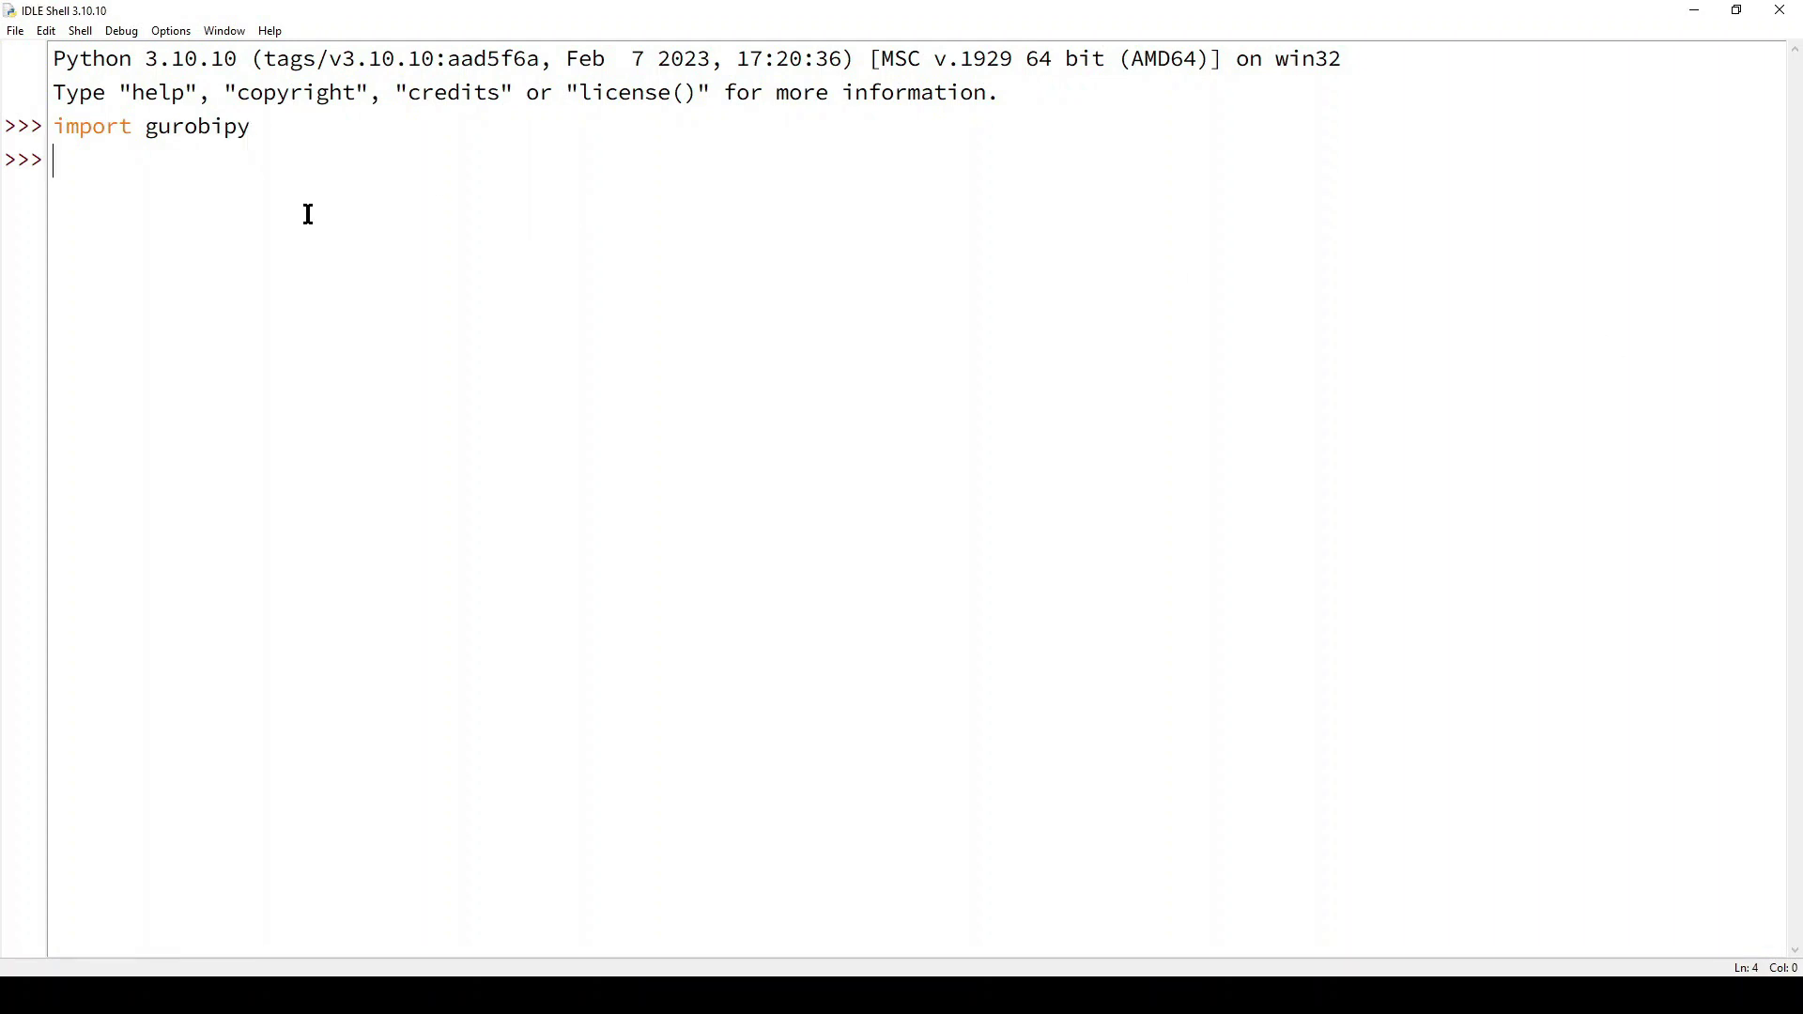